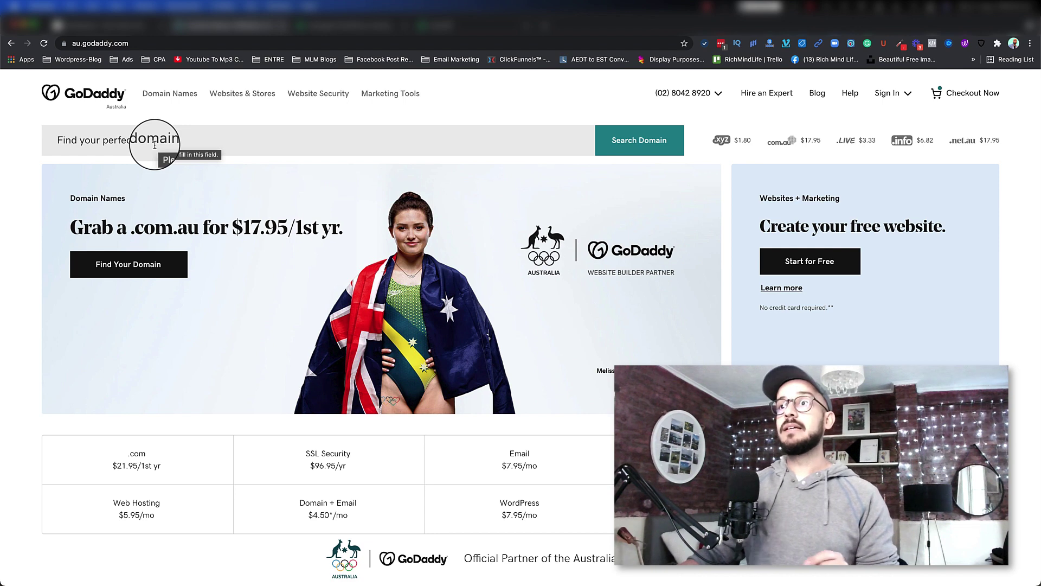
Step: Open GoDaddy's WordPress Hosting page and bring up its plans and pricing
click(227, 96)
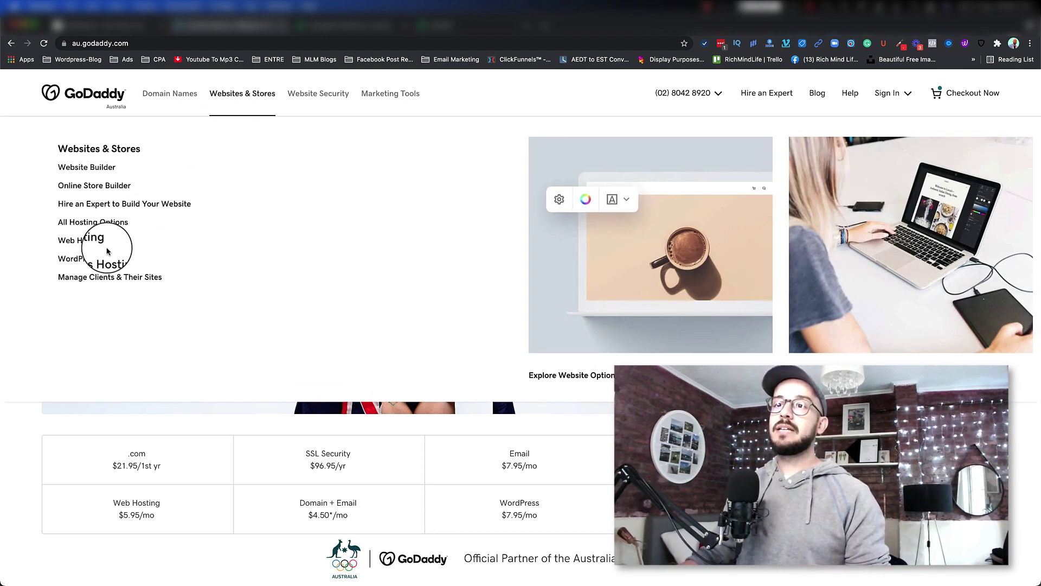
click(91, 263)
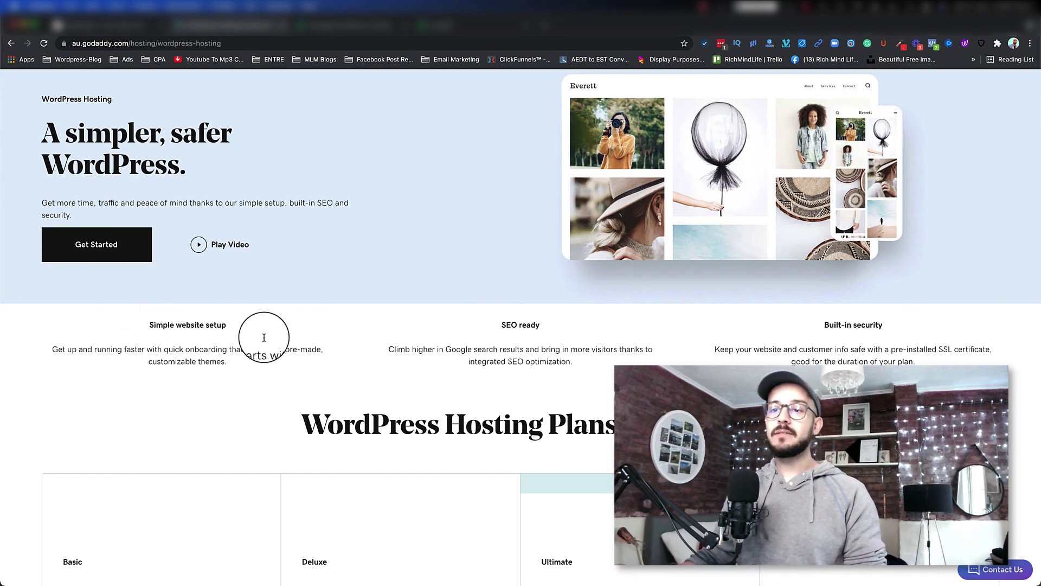
scroll(264, 337, down, 5)
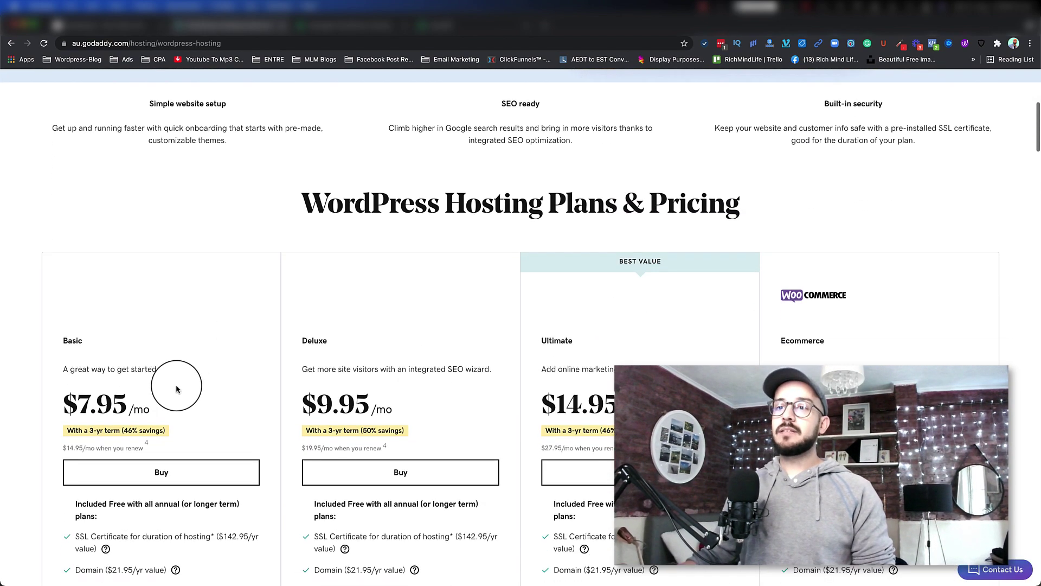
scroll(82, 337, down, 3)
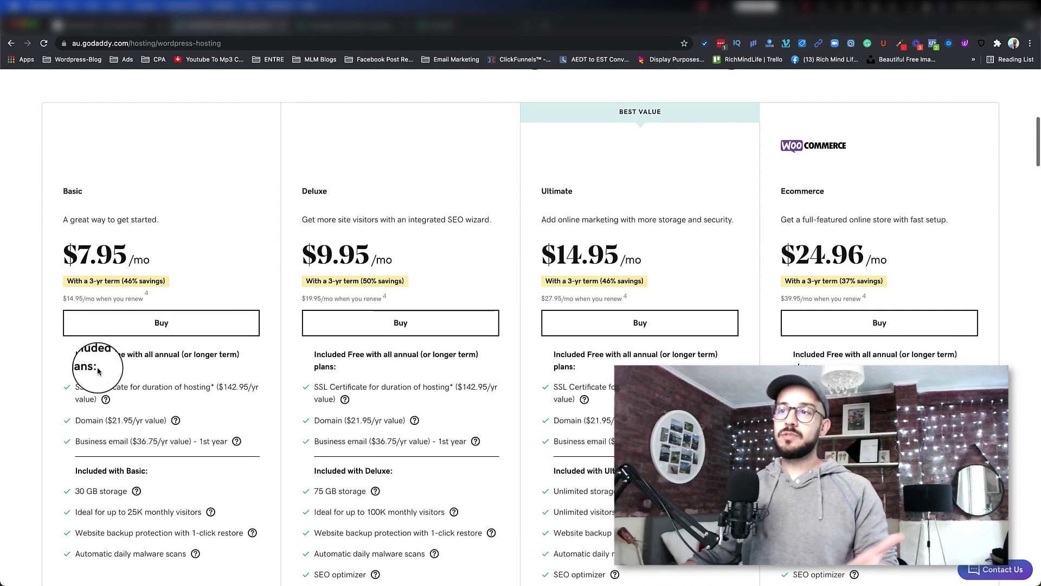
Step: Examine the Basic WordPress hosting plan's price, free inclusions, storage, visitor allowance and backup protection alongside the other plans
scroll(98, 371, down, 1)
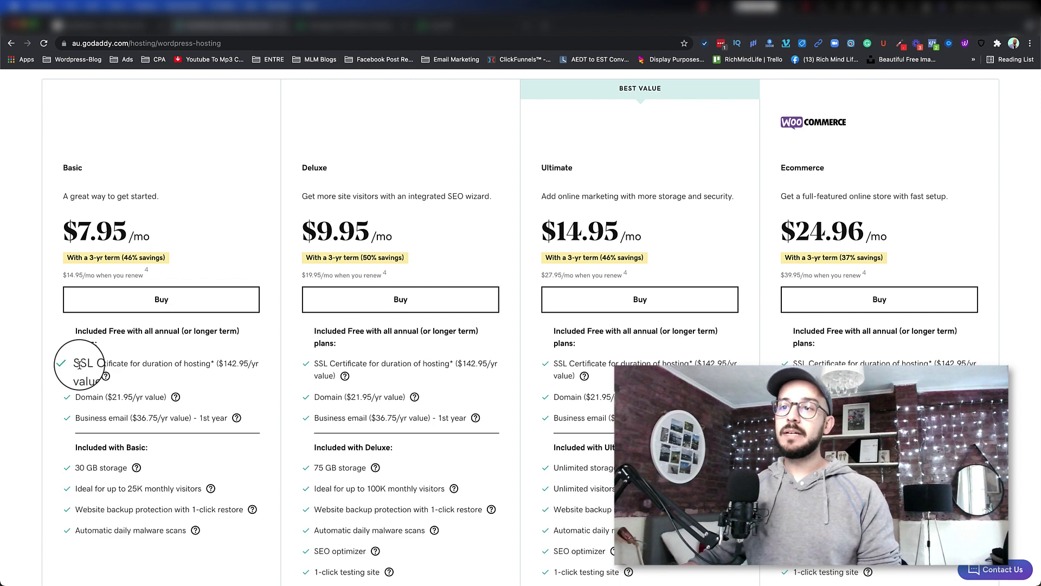
scroll(76, 374, down, 1)
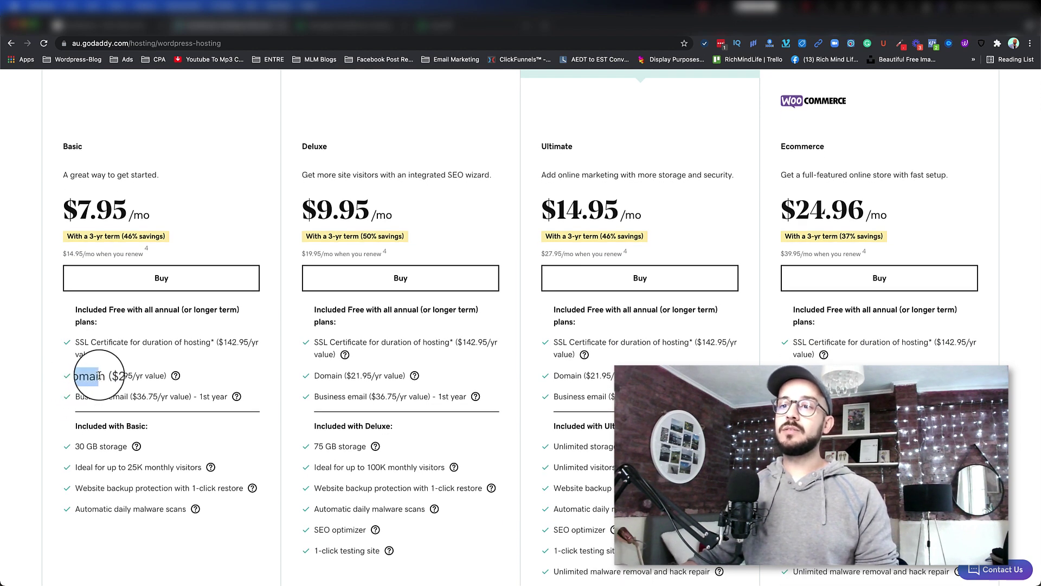
drag(99, 374, 168, 375)
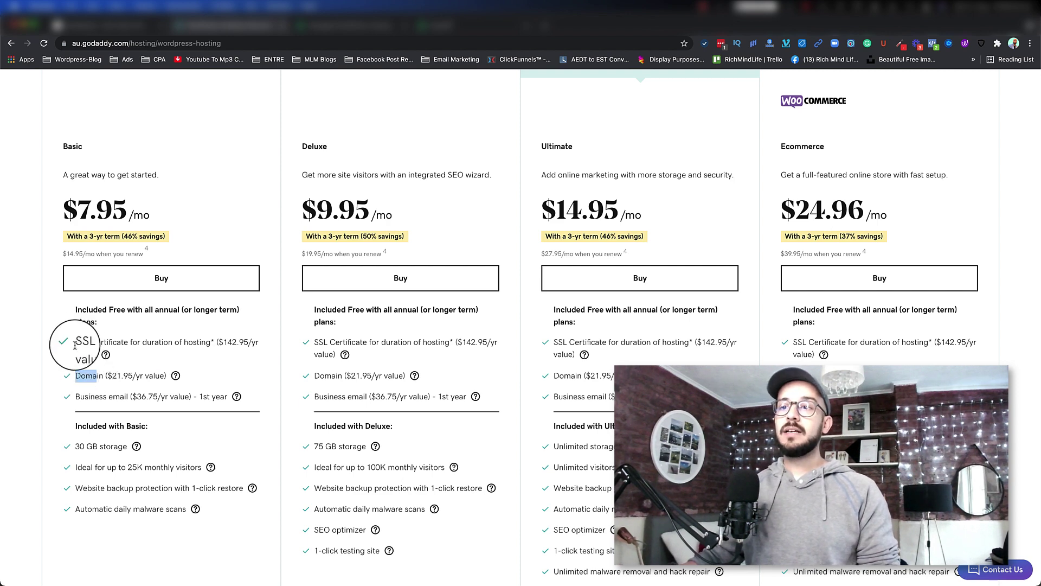
scroll(128, 348, down, 2)
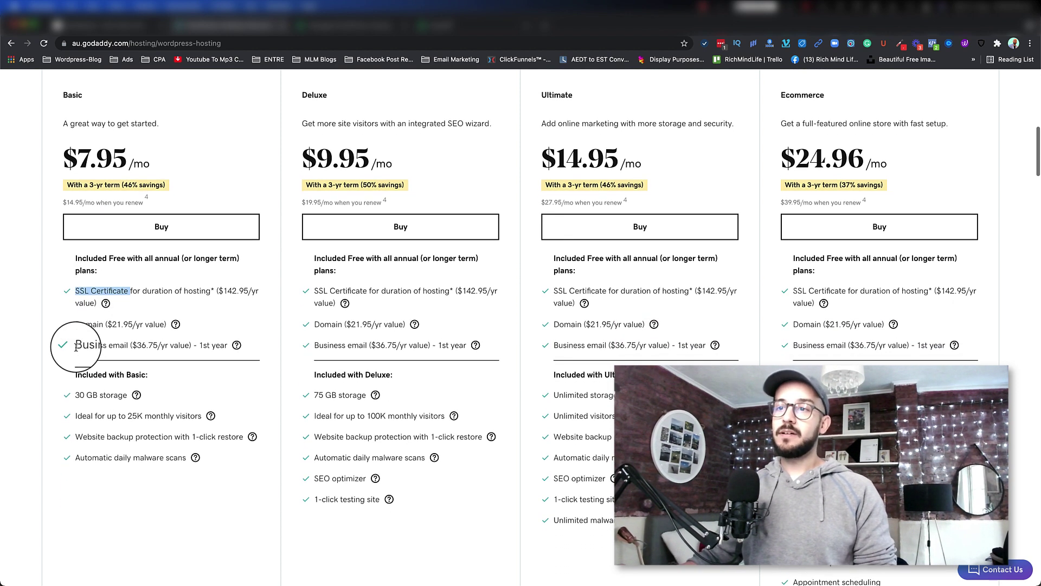
drag(75, 346, 136, 346)
scroll(93, 370, down, 1)
drag(76, 358, 166, 401)
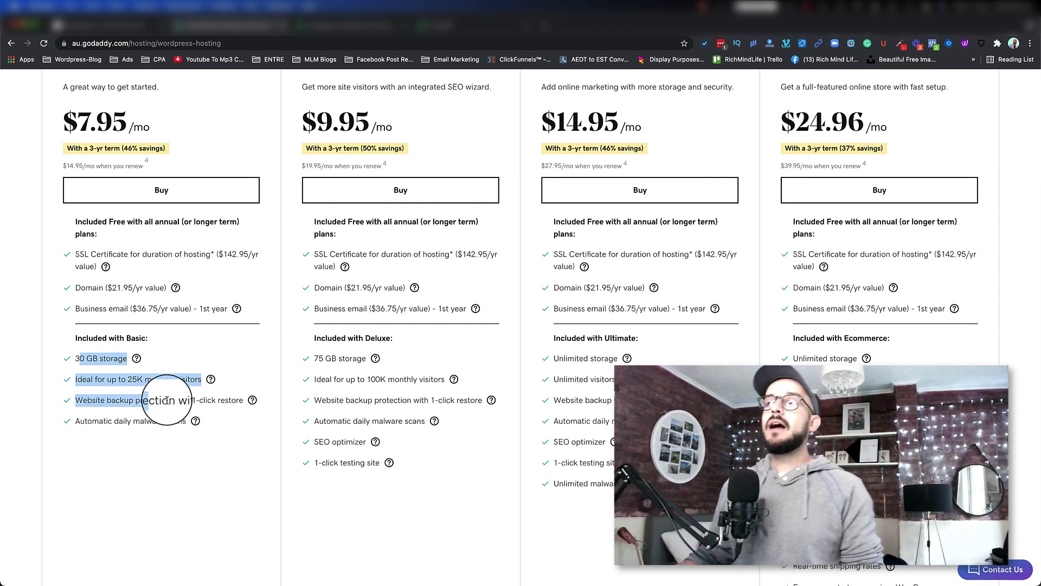
scroll(167, 399, up, 5)
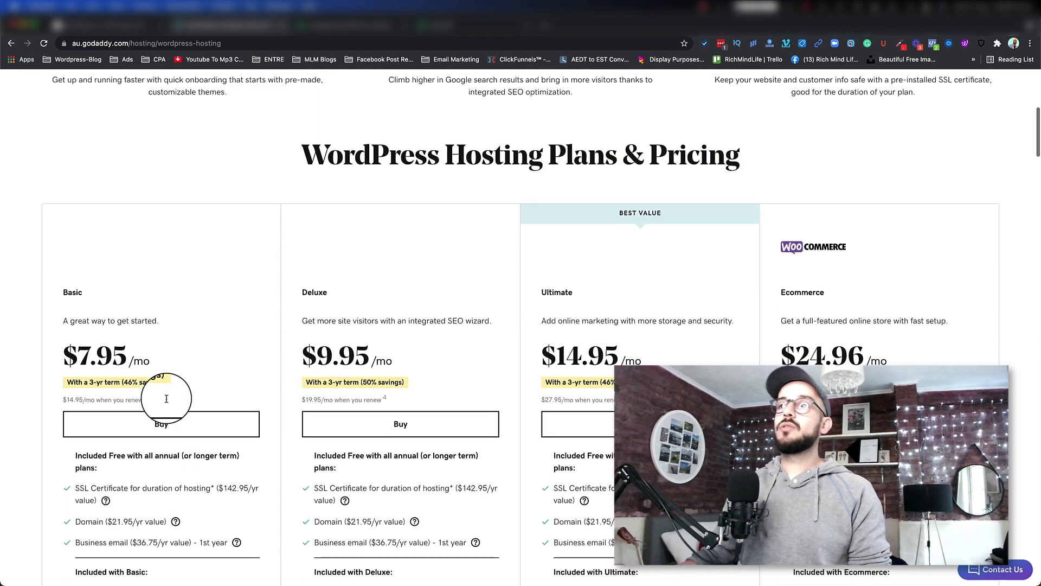
scroll(166, 398, up, 4)
scroll(221, 377, up, 2)
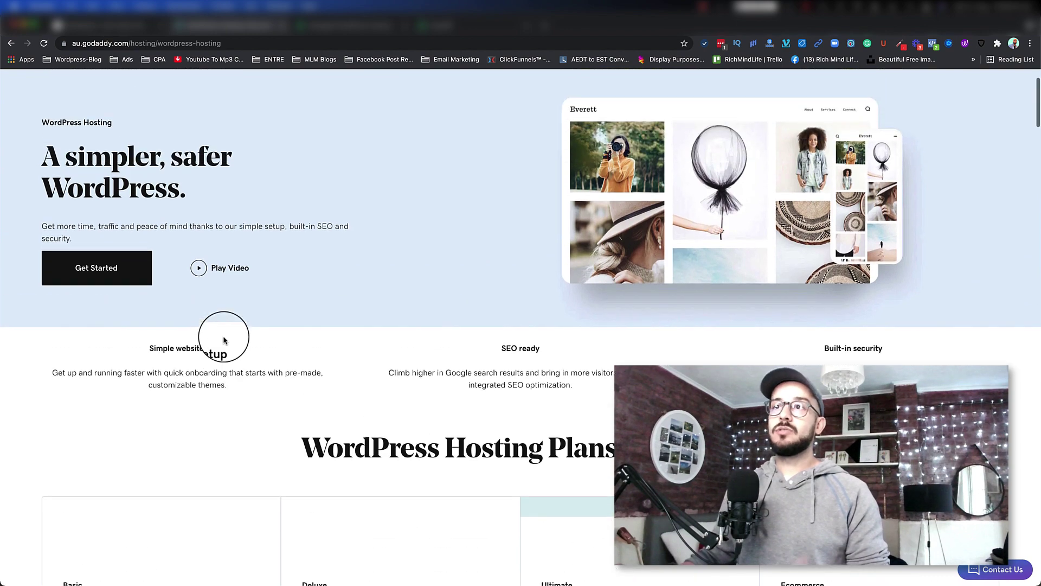
scroll(224, 340, up, 2)
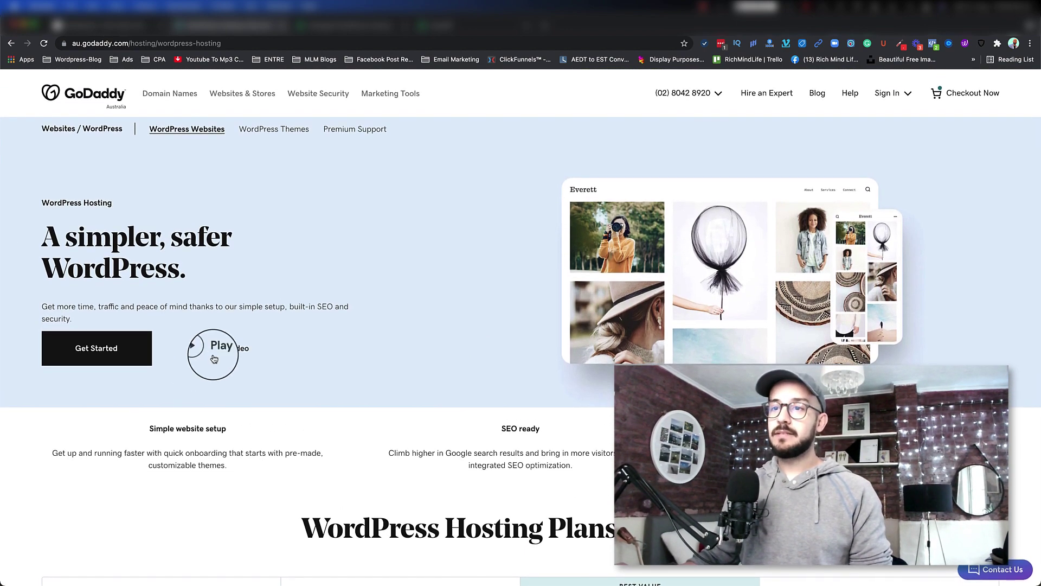
scroll(211, 366, down, 9)
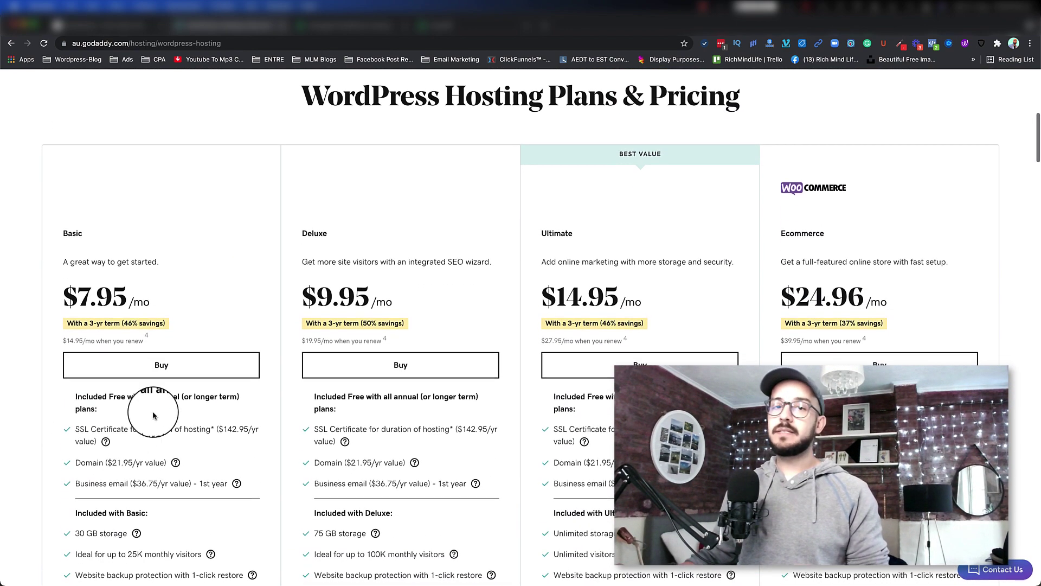
scroll(153, 415, down, 2)
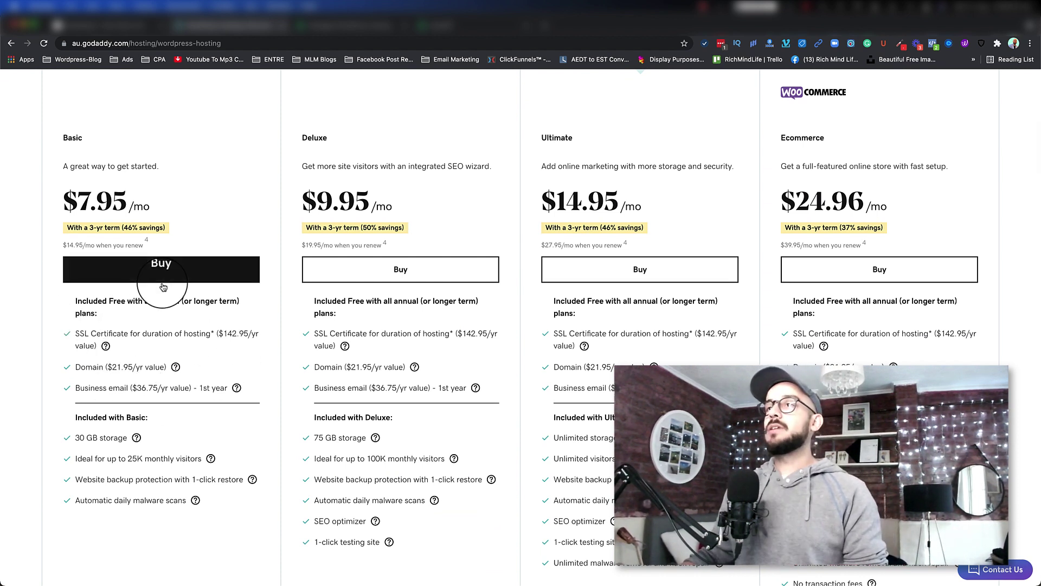
Step: Switch to the EasyWP site and examine its comparison table of hosts by loading time, time to first byte and monthly price
click(350, 25)
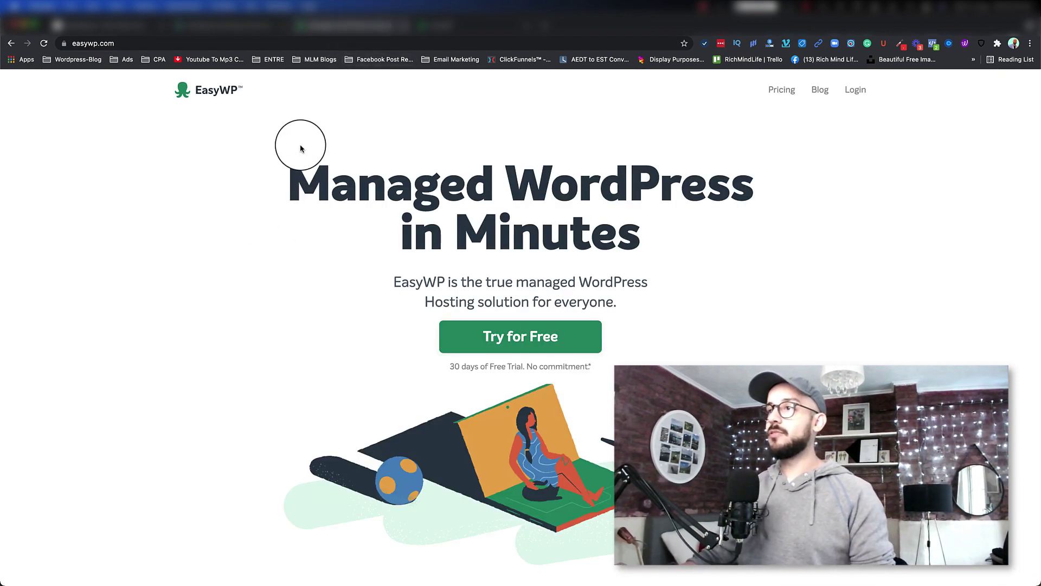
scroll(388, 282, down, 5)
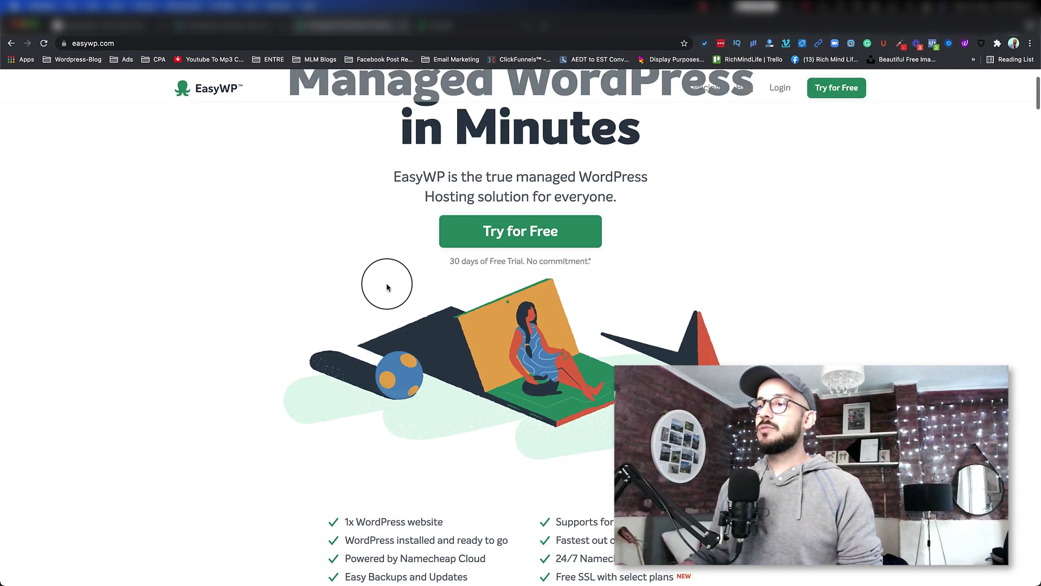
scroll(388, 287, down, 10)
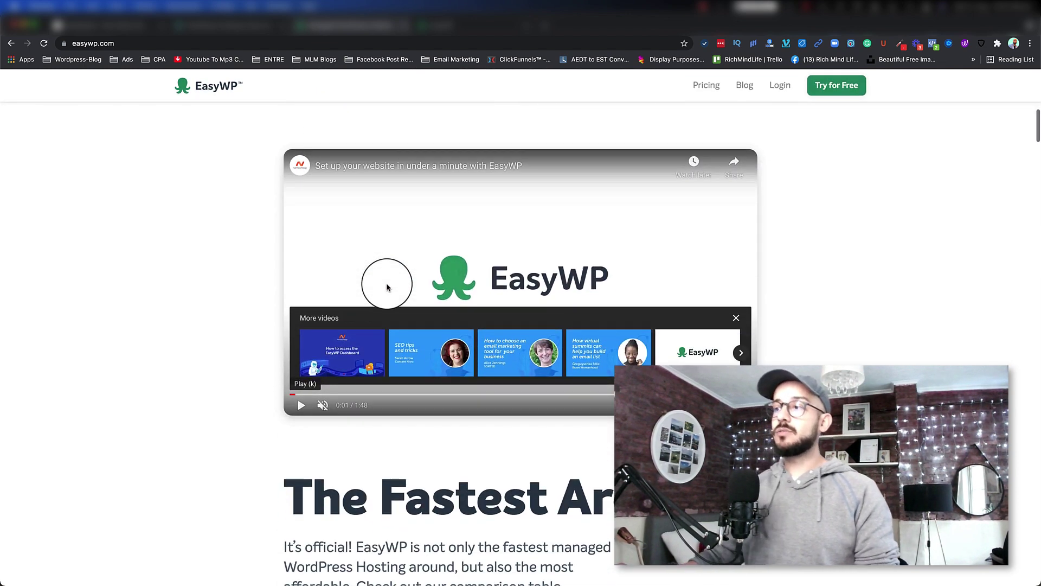
scroll(388, 287, down, 3)
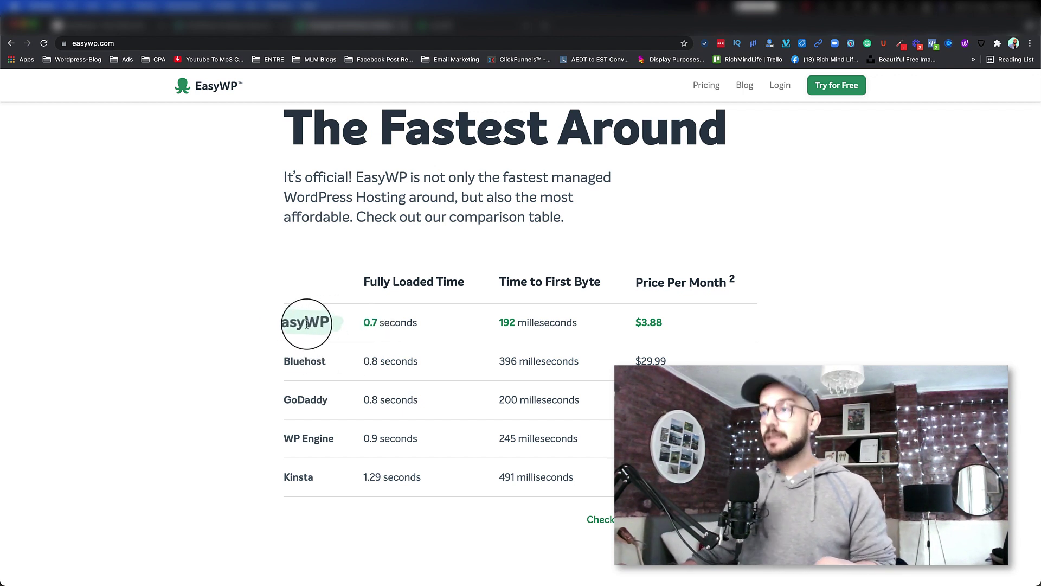
drag(277, 322, 321, 321)
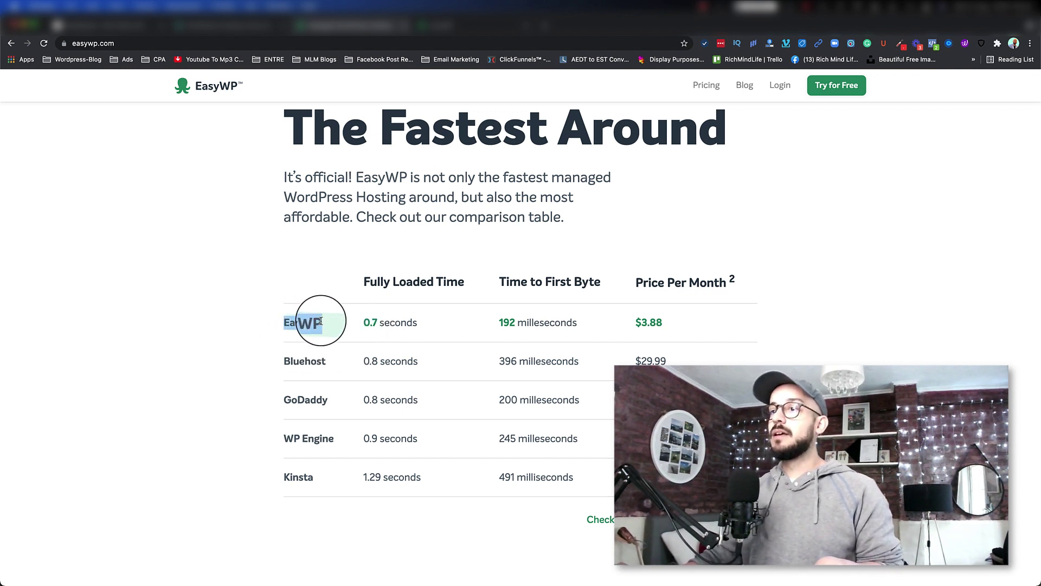
scroll(374, 309, down, 1)
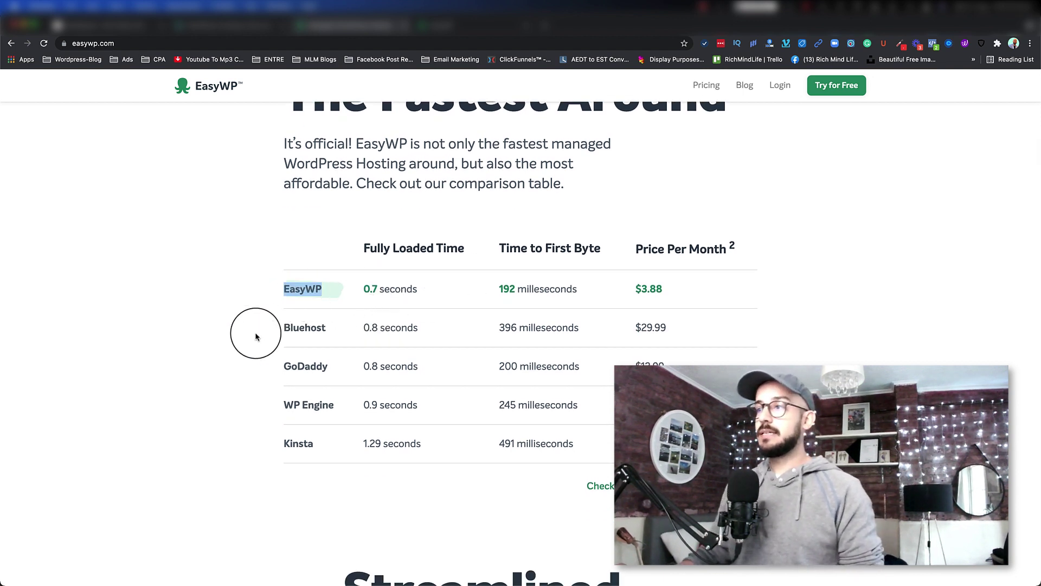
scroll(309, 365, down, 2)
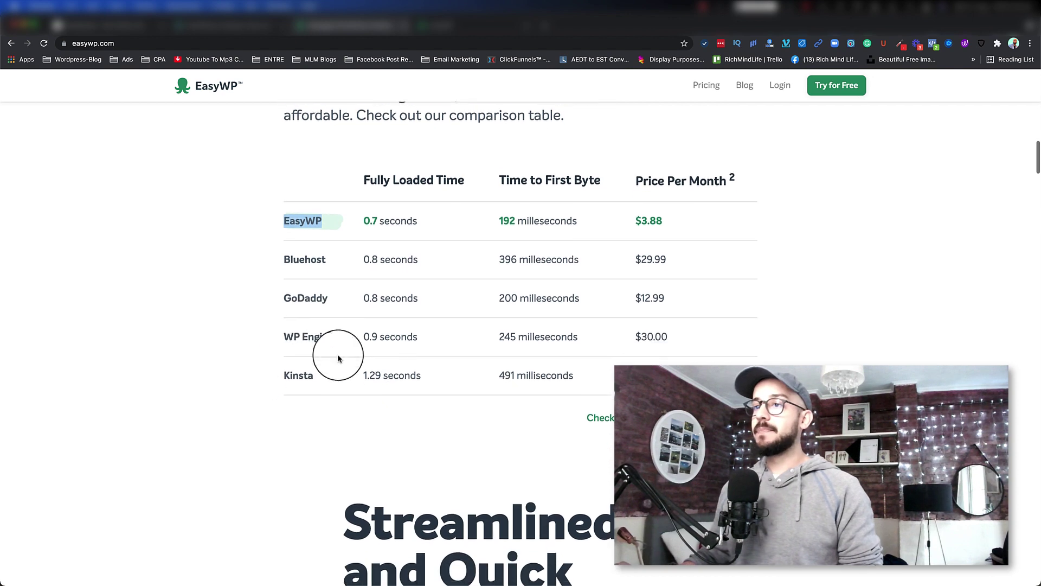
scroll(320, 371, down, 1)
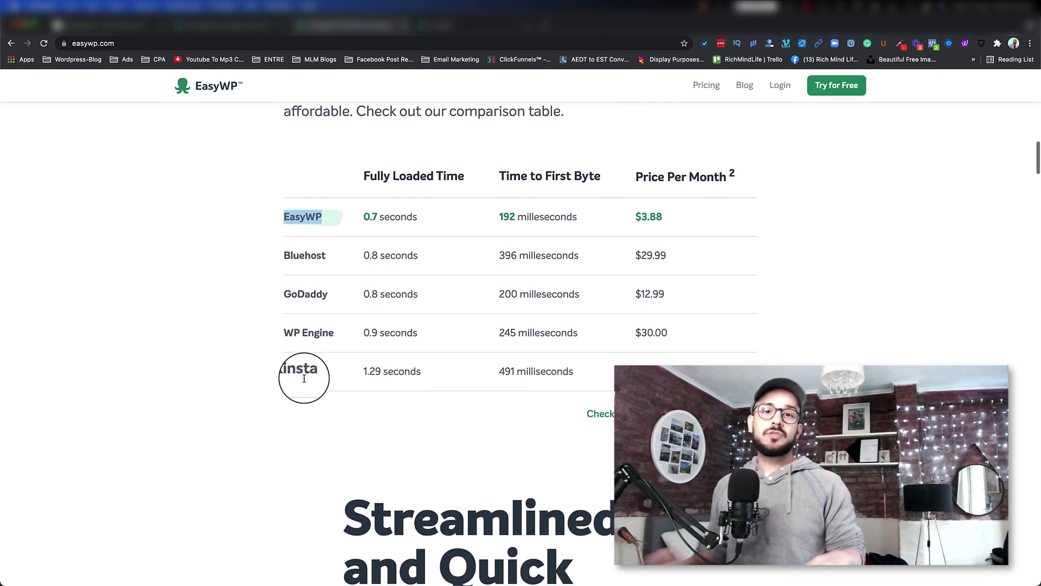
scroll(317, 376, down, 1)
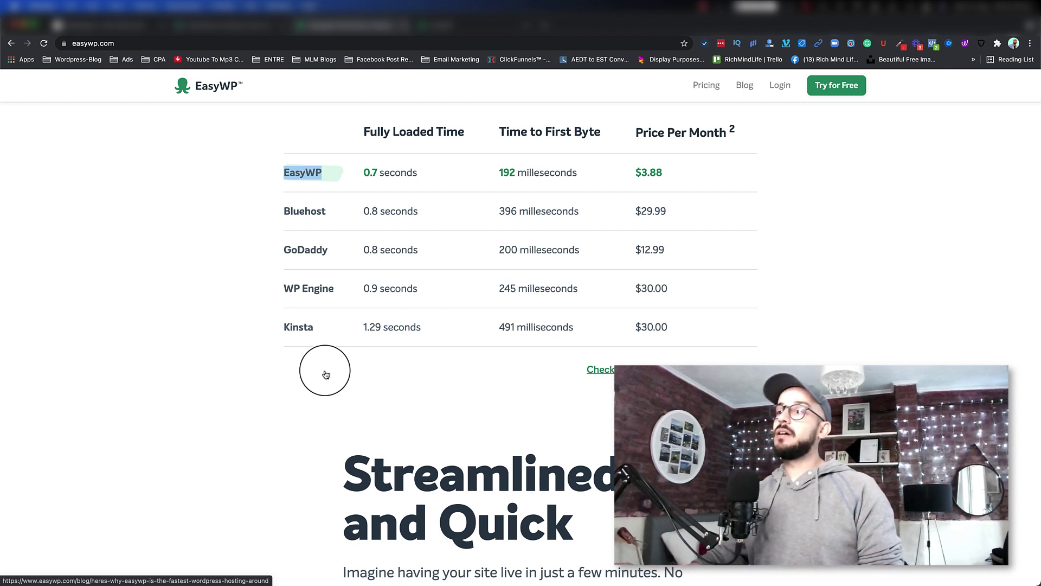
Step: Skim the EasyWP sections on creating, customizing and publishing a website, and return to the host comparison table
scroll(326, 374, down, 10)
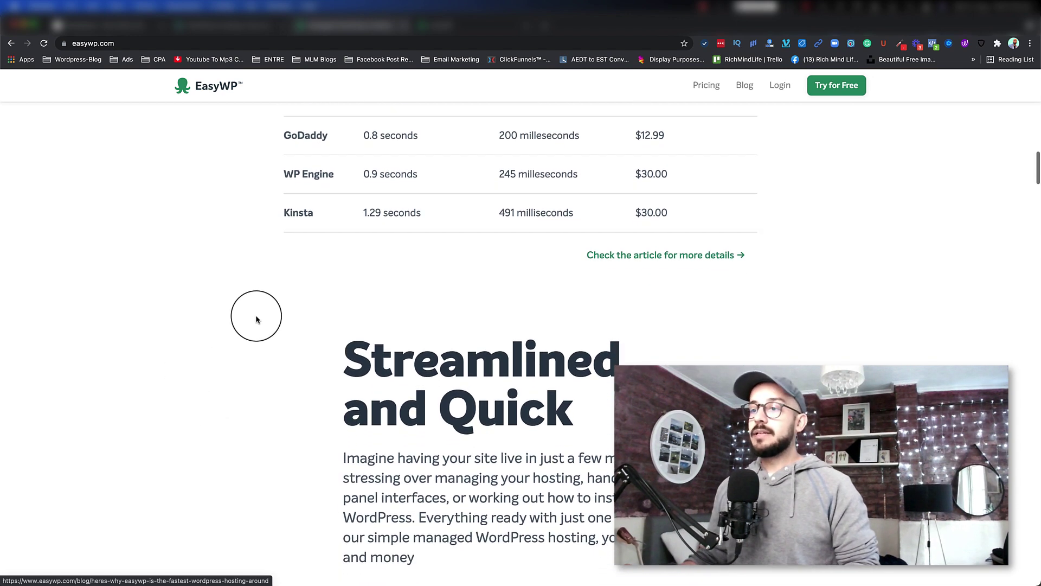
scroll(288, 378, down, 7)
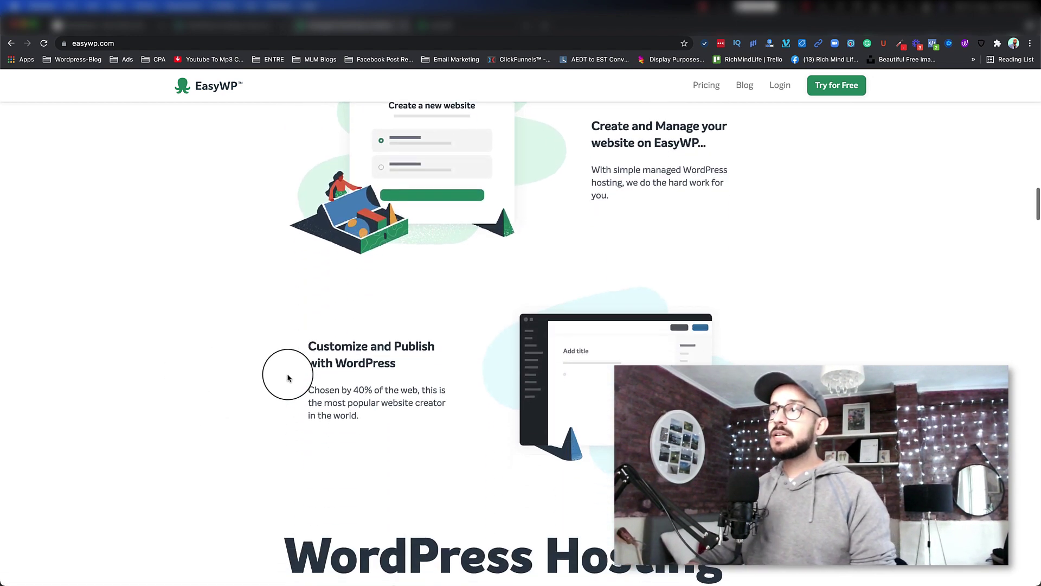
scroll(350, 397, up, 15)
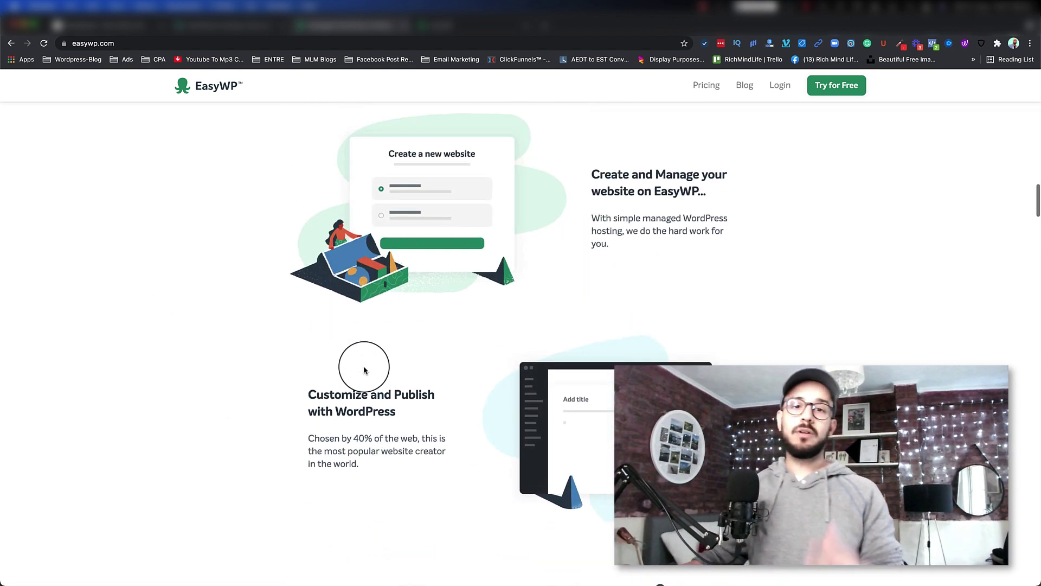
scroll(369, 377, up, 1)
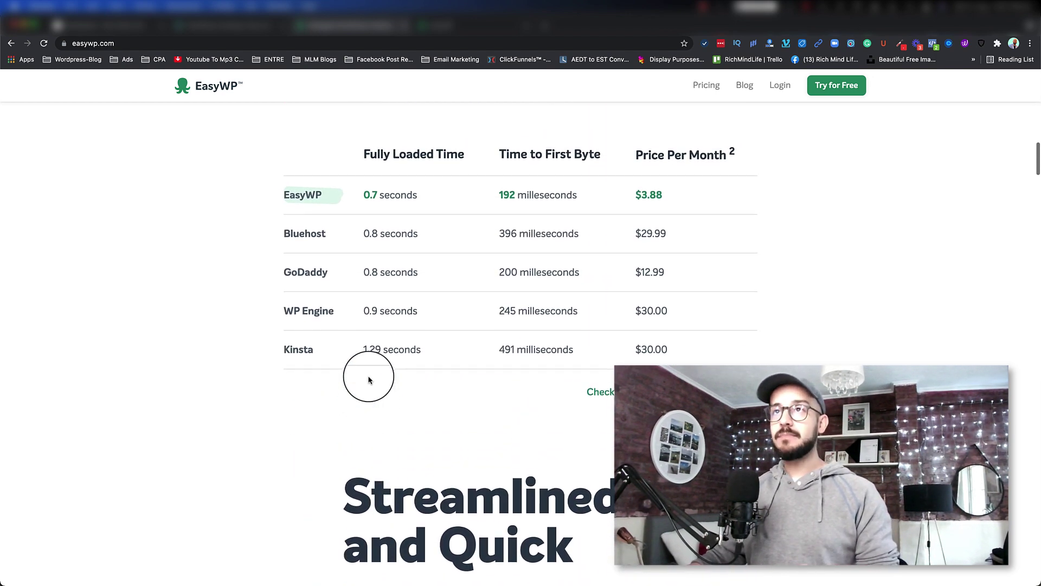
Step: Switch to the Rich Mind Life WordPress dashboard and look over its widgets and admin sections, including Site Kit, WPForms, Plugins and Posts
click(111, 26)
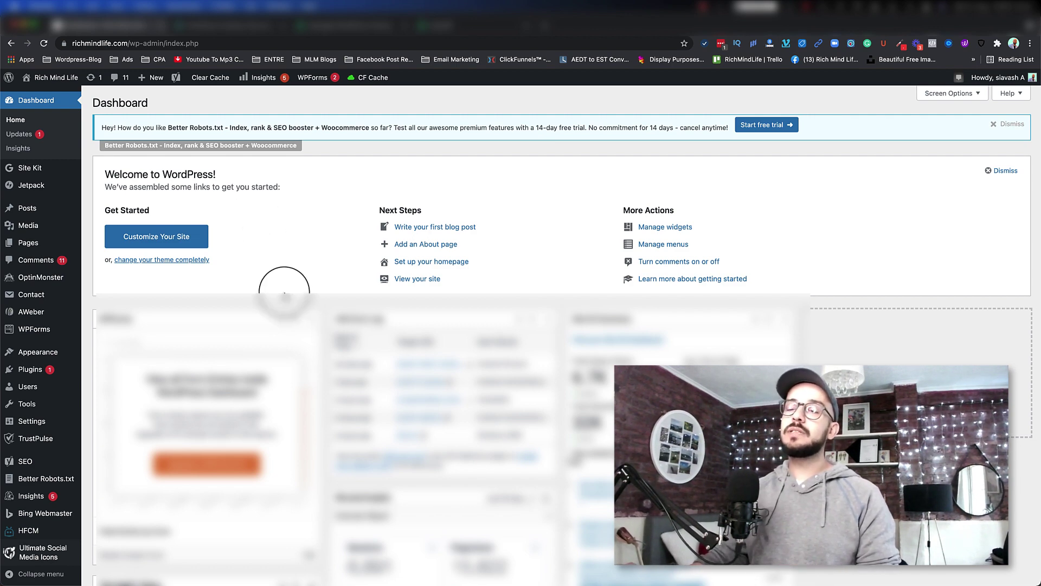
scroll(394, 235, down, 3)
scroll(109, 225, up, 5)
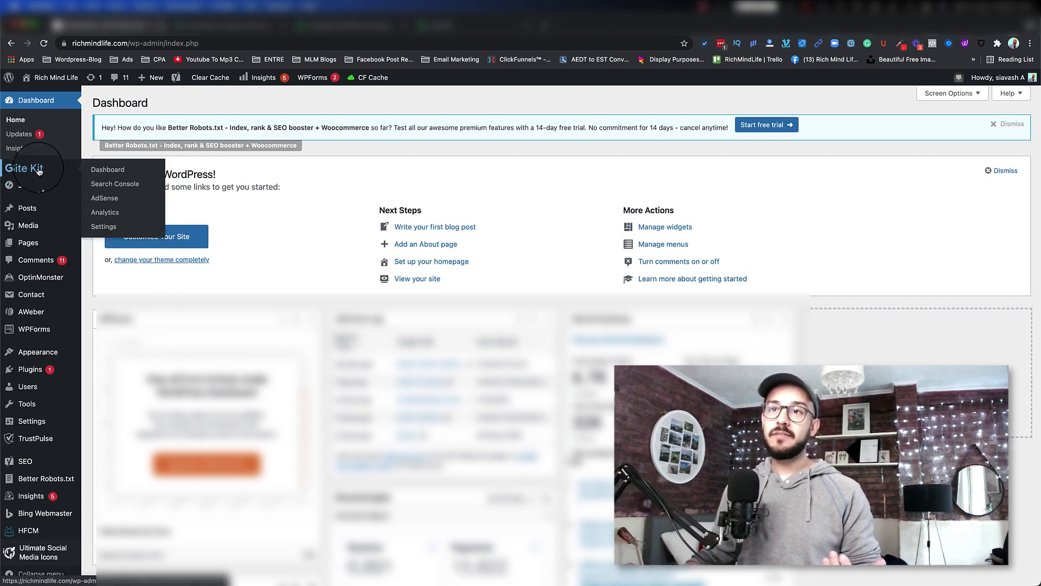
mouse_move(38, 251)
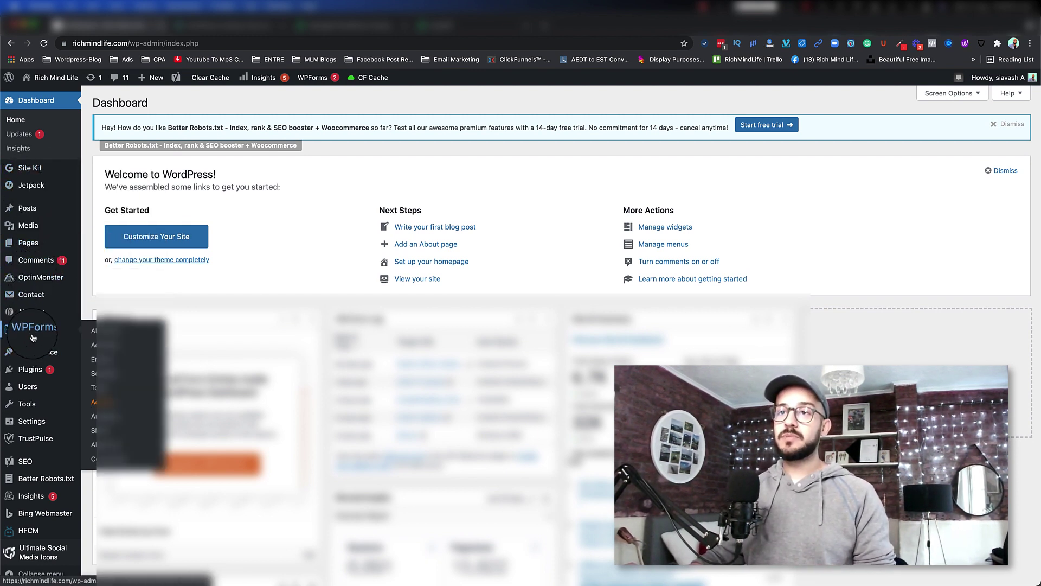
mouse_move(35, 373)
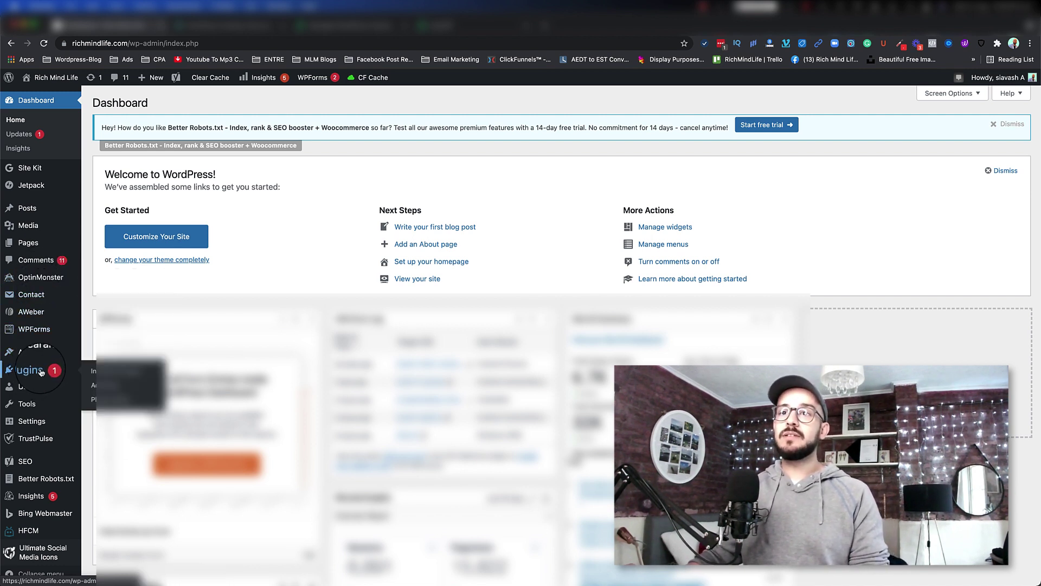
mouse_move(29, 216)
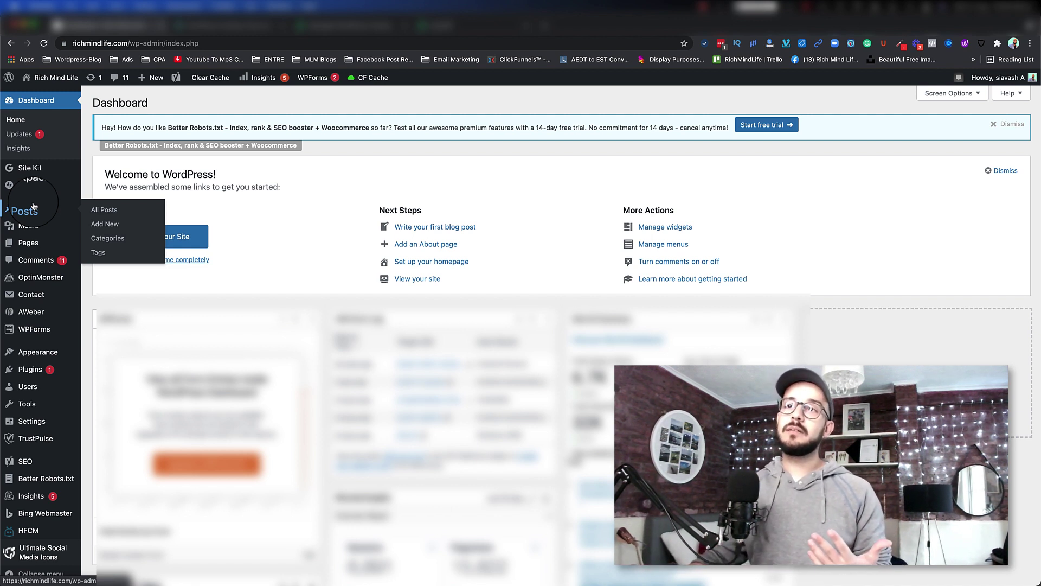
Step: Open the list of all pages in WordPress and visit the live Rich Mind Life site in a separate tab
click(27, 242)
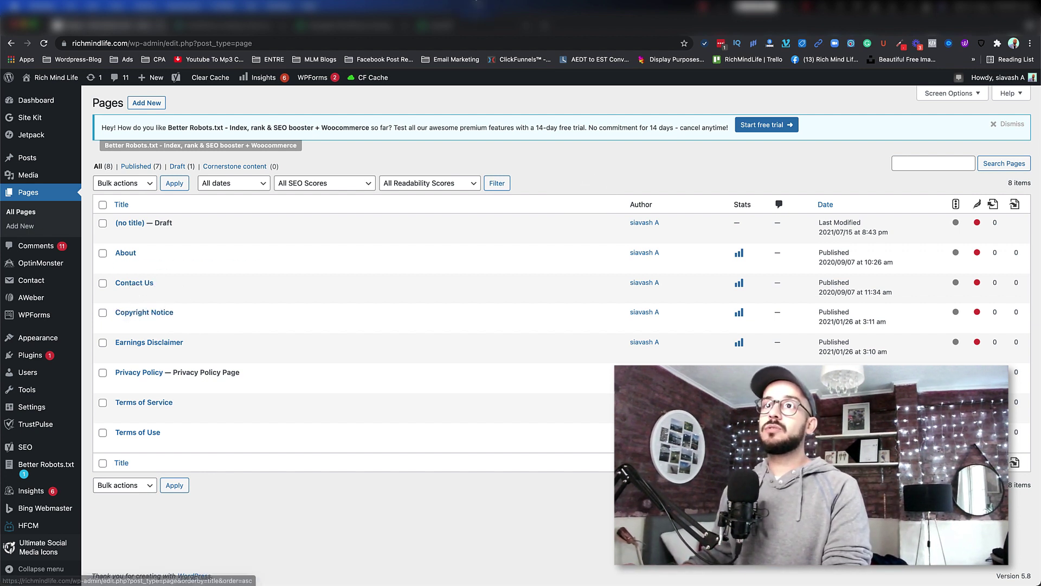
click(557, 19)
mouse_move(42, 78)
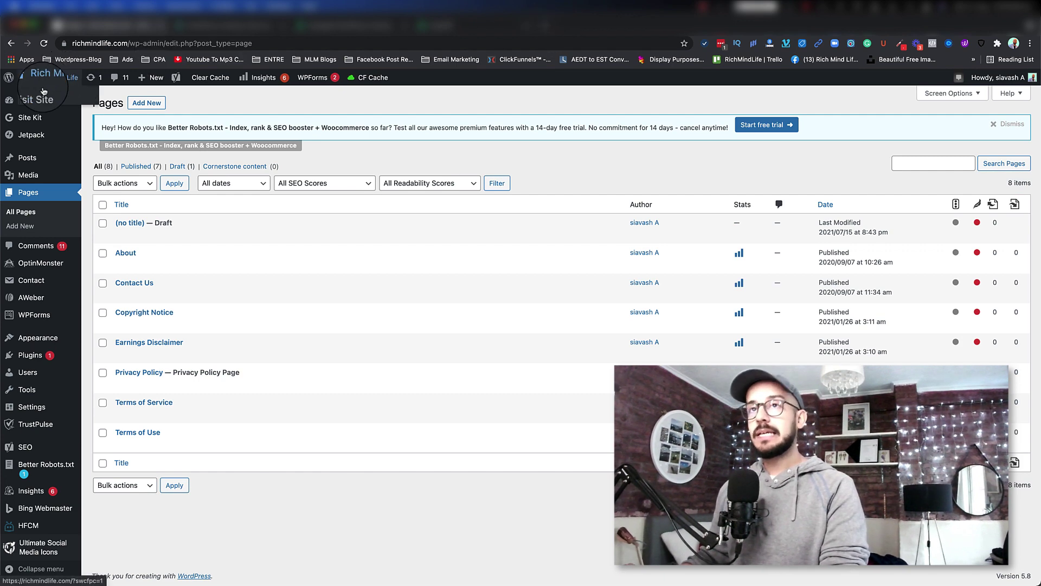
click(37, 97)
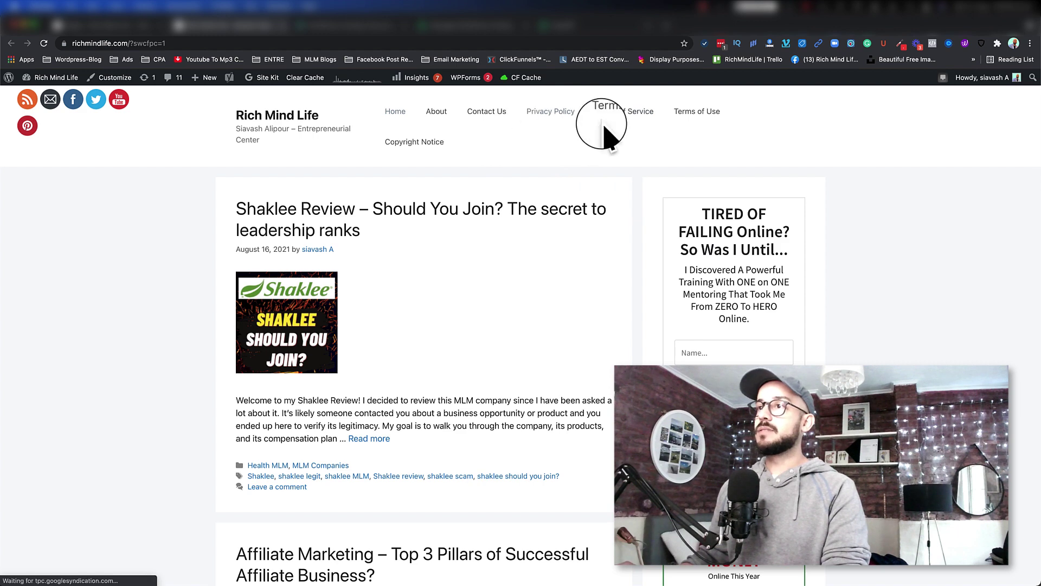
Step: Open the Privacy Policy page on the live site and skim its text
click(551, 113)
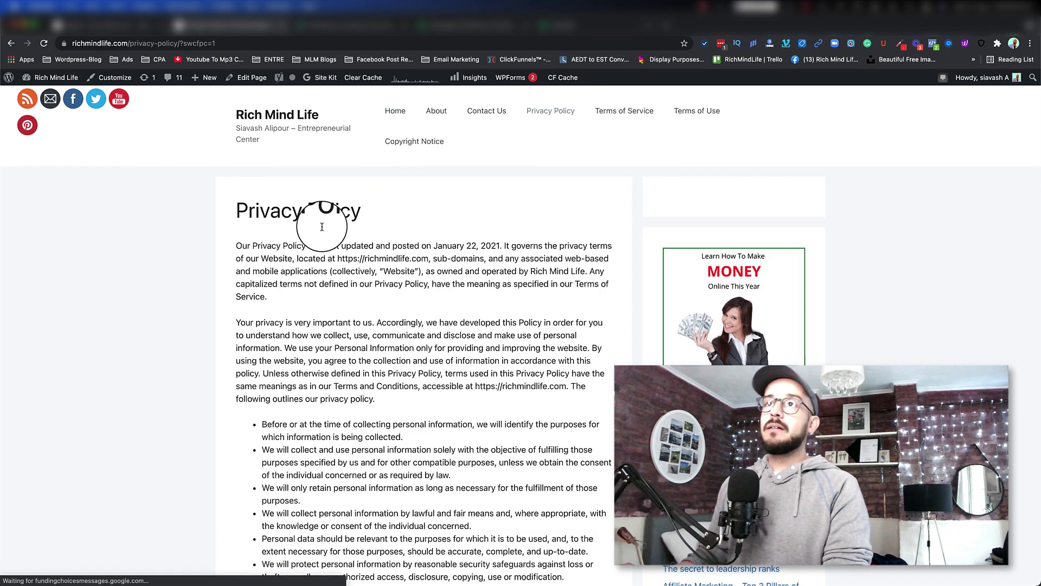
scroll(321, 226, down, 8)
scroll(321, 227, up, 10)
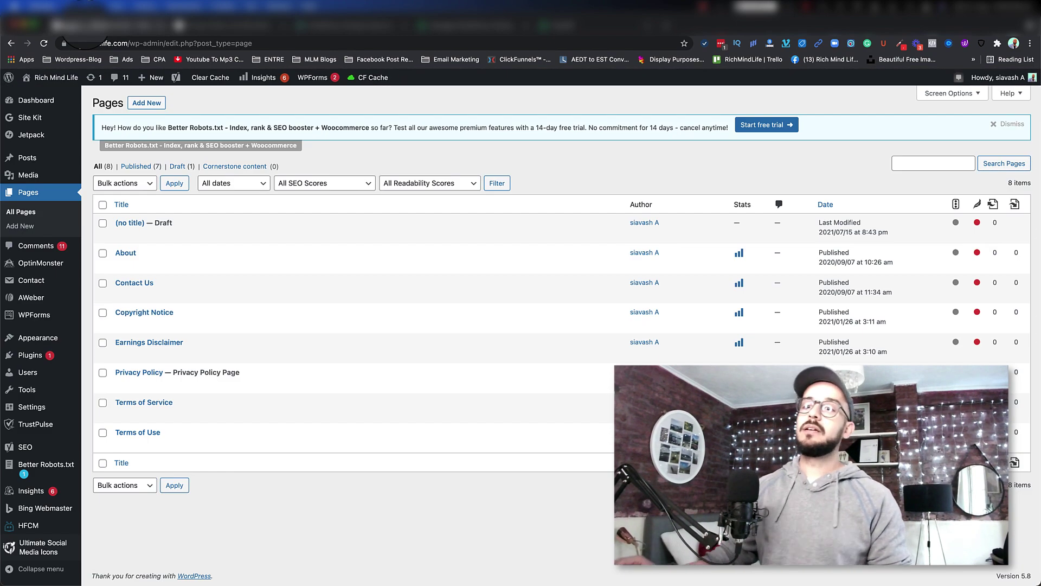
Step: Return to the WordPress admin, create a new post, and go through and dismiss the block editor's welcome guide
mouse_move(68, 78)
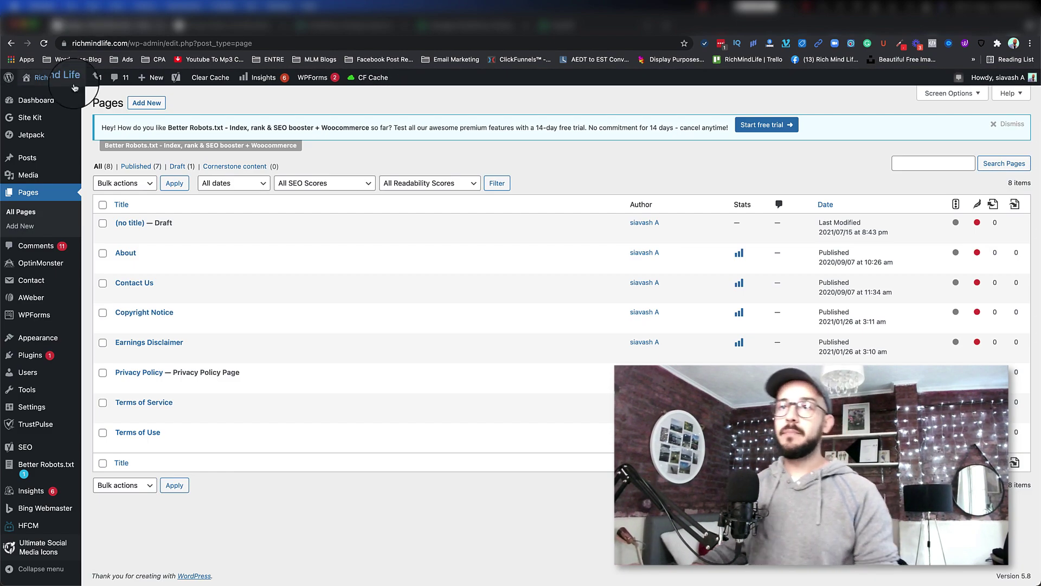
click(30, 162)
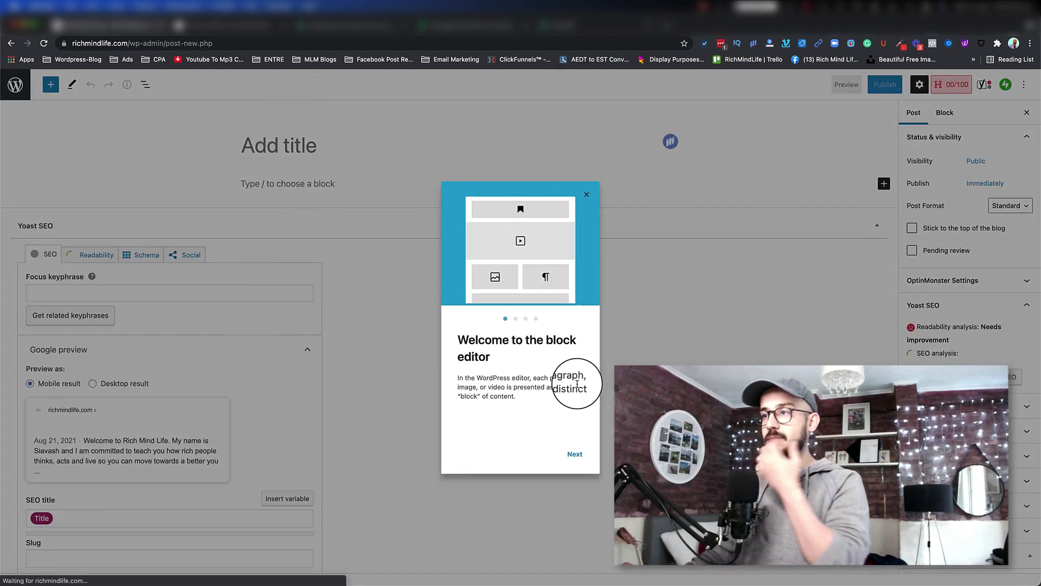
click(575, 455)
click(575, 455)
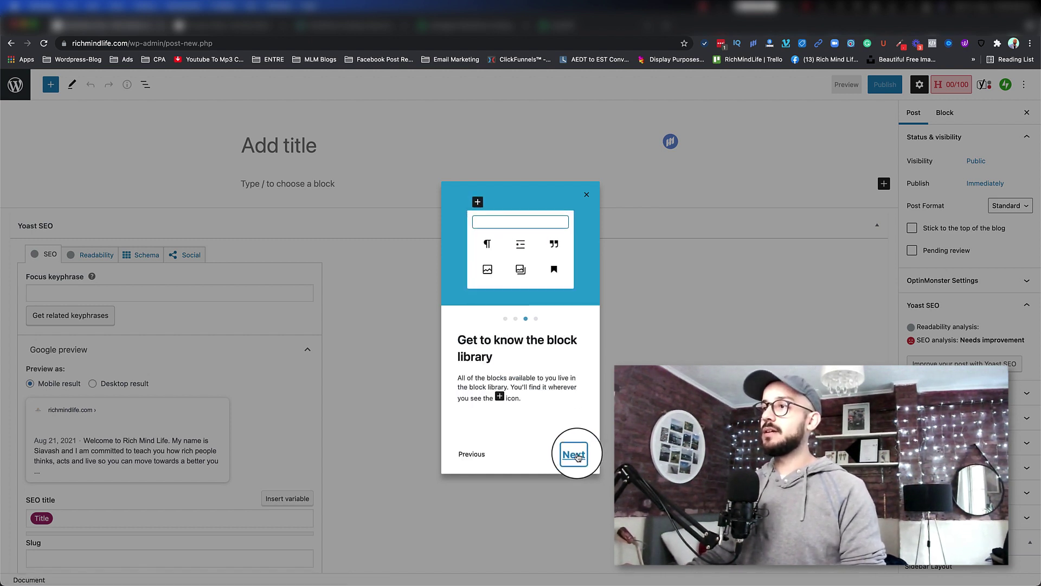
click(576, 461)
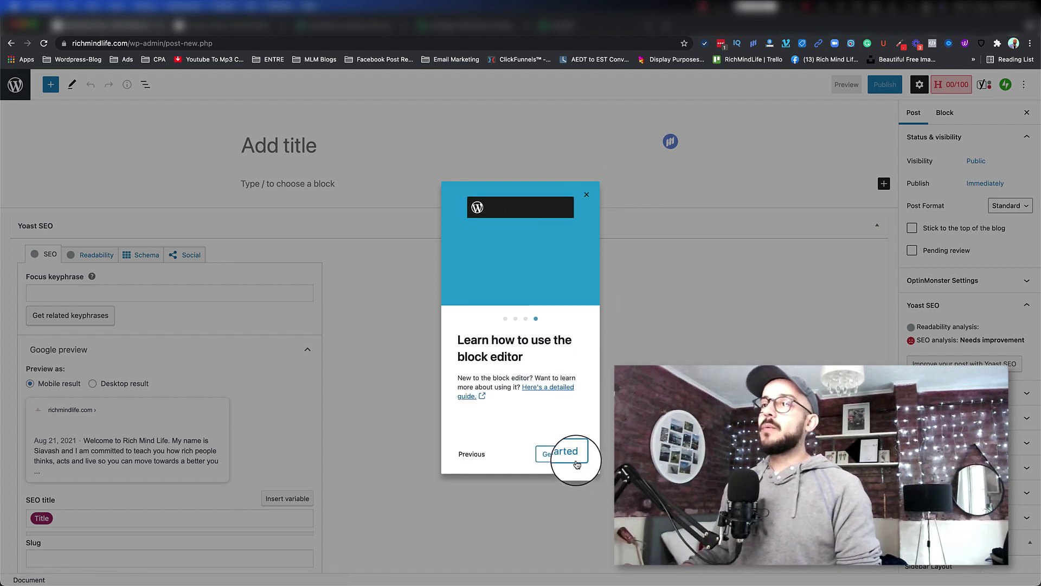
click(586, 195)
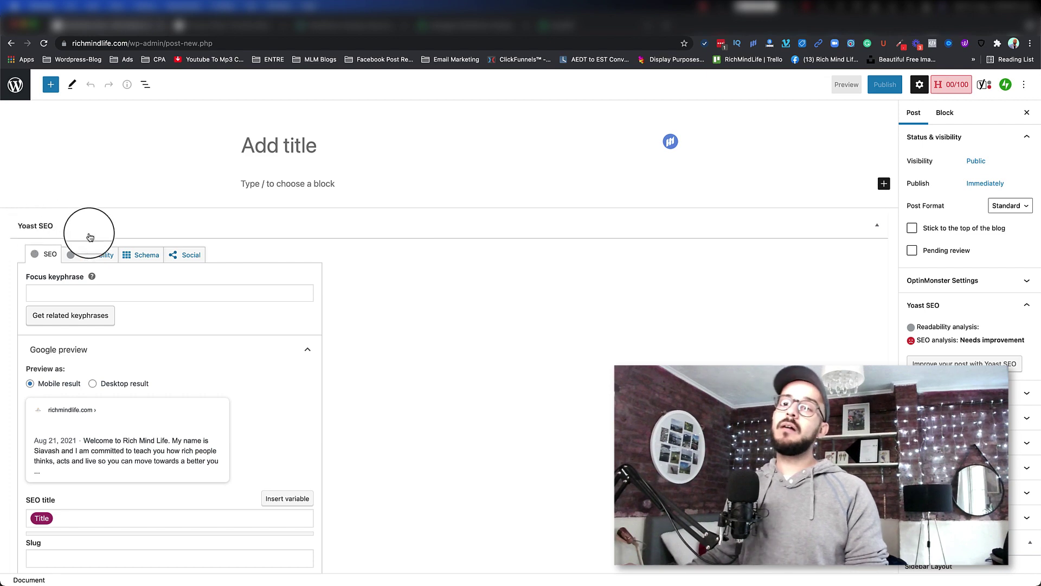
Step: Look over the post's Yoast SEO section, including focus keyphrase, Google preview, SEO title, slug and meta description
scroll(220, 461, down, 5)
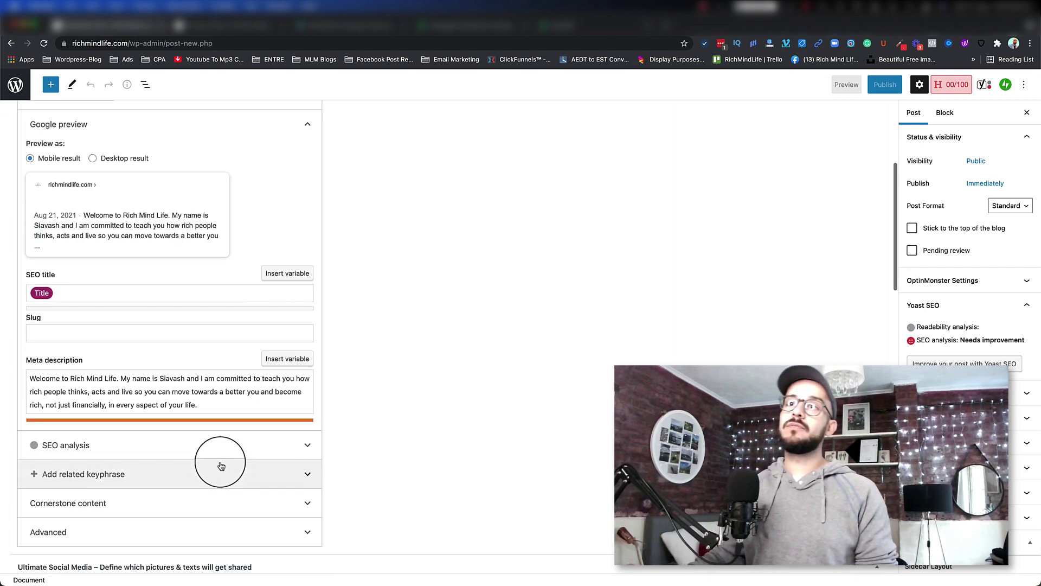
scroll(216, 399, up, 5)
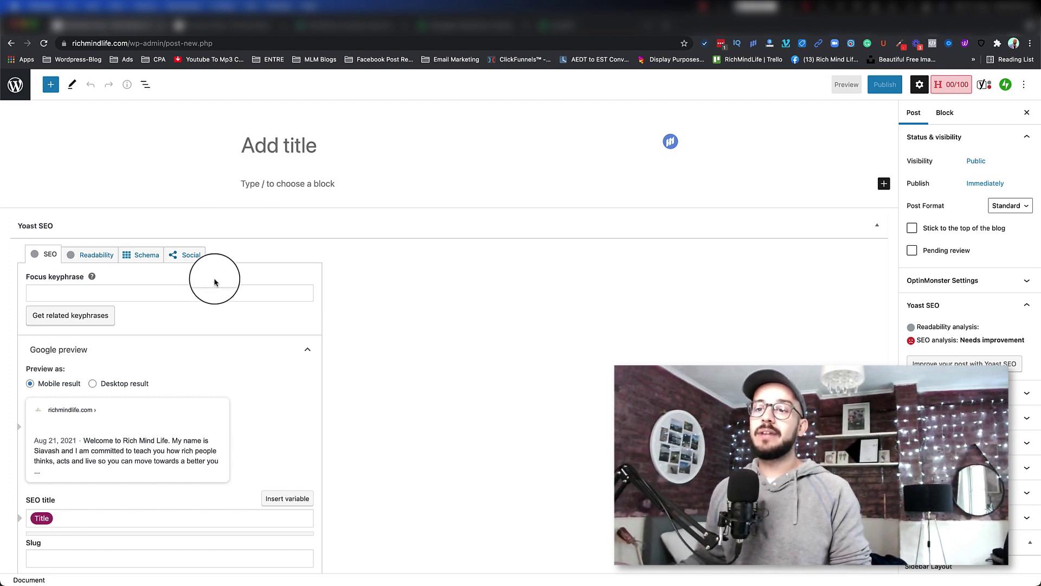
scroll(216, 282, down, 3)
scroll(213, 286, down, 3)
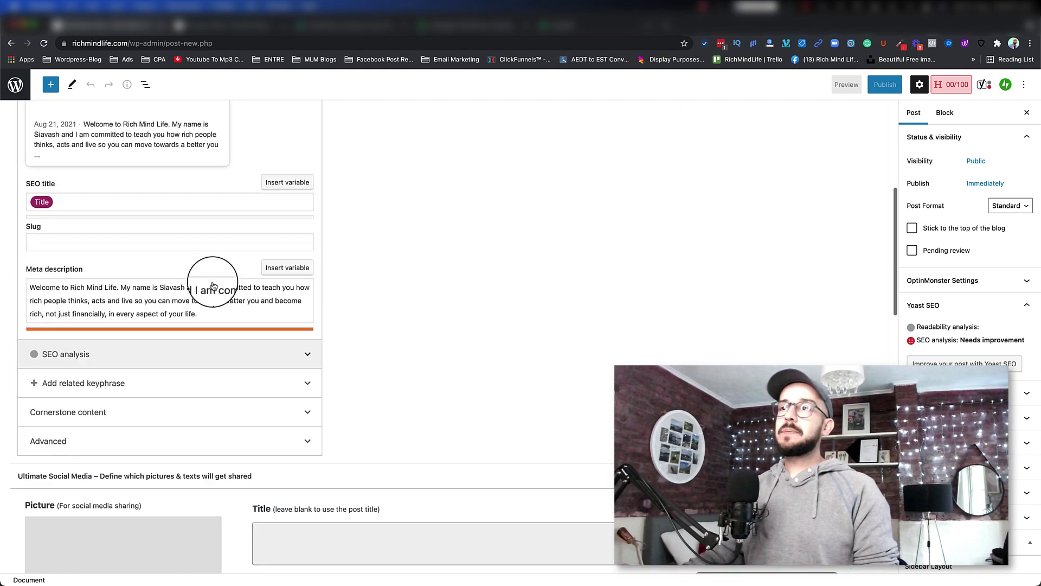
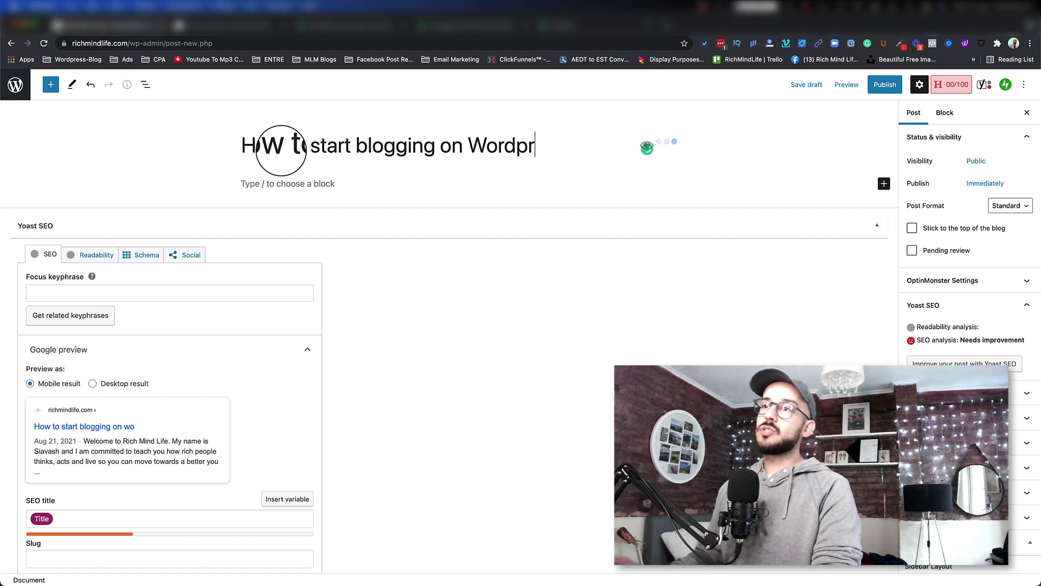
Step: Write "this is going to be your body." as the body paragraph and correct the post title's spelling to "WordPress"
click(270, 179)
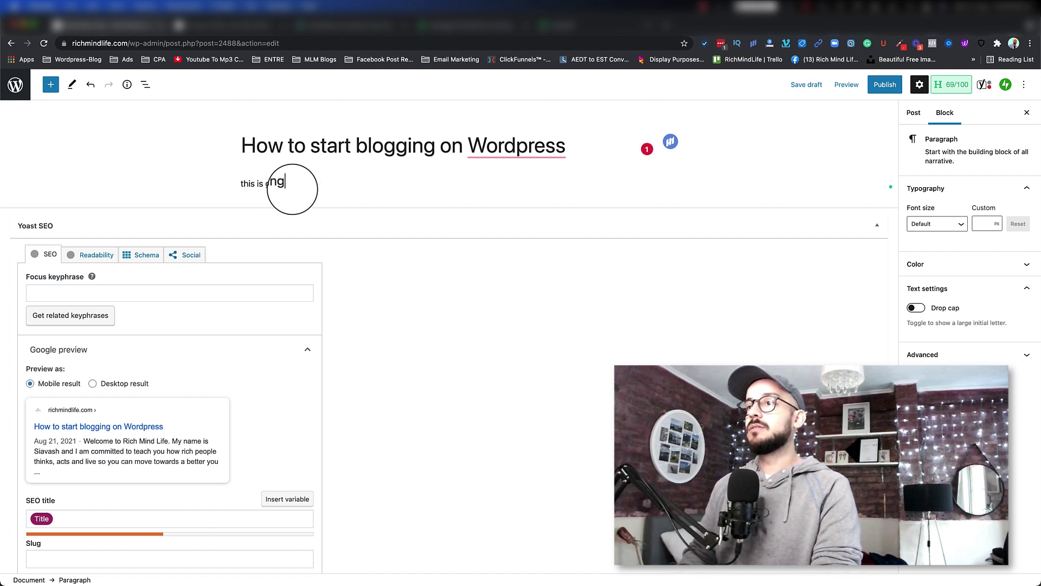
text(this is going to be your body.)
key(Return)
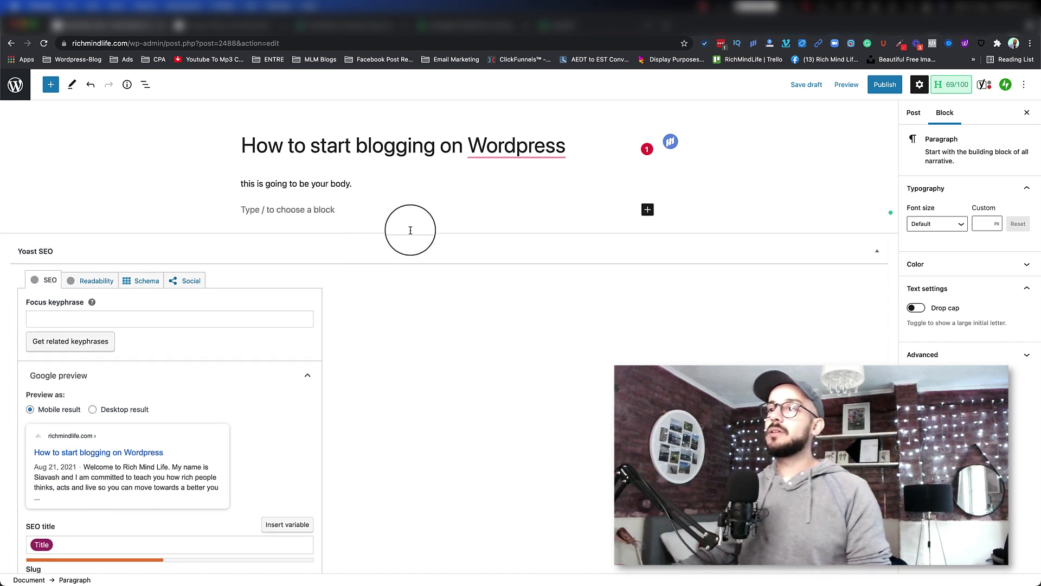
mouse_move(497, 149)
click(498, 173)
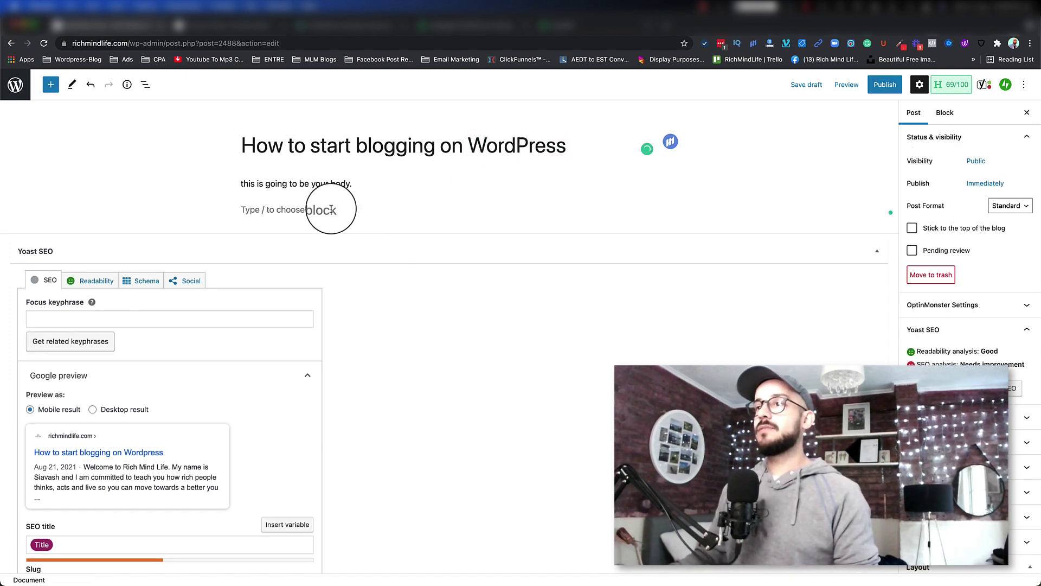
Step: Transform the body paragraph into a heading and view the available heading levels, keeping H2
click(324, 185)
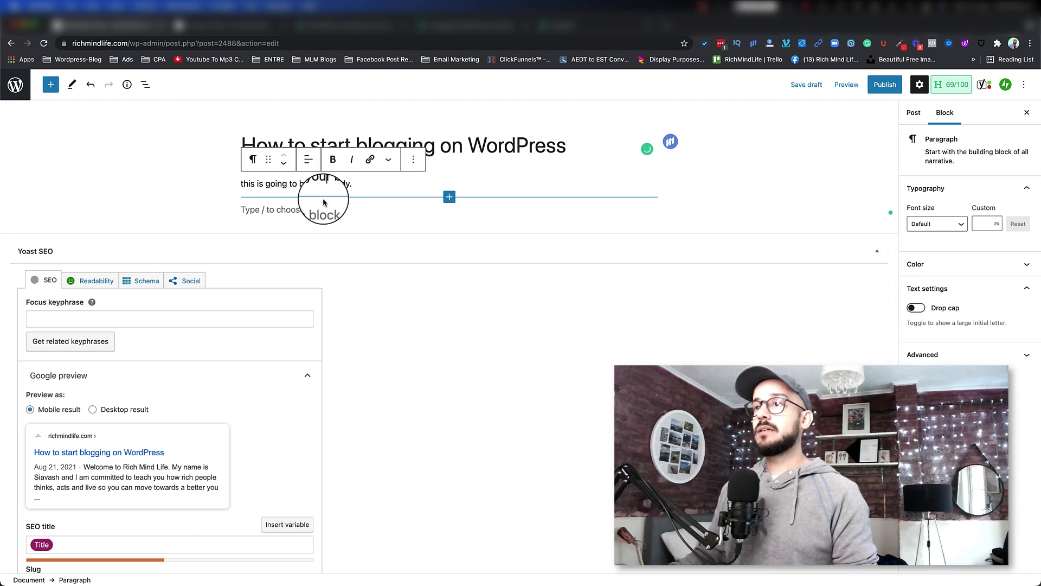
click(240, 186)
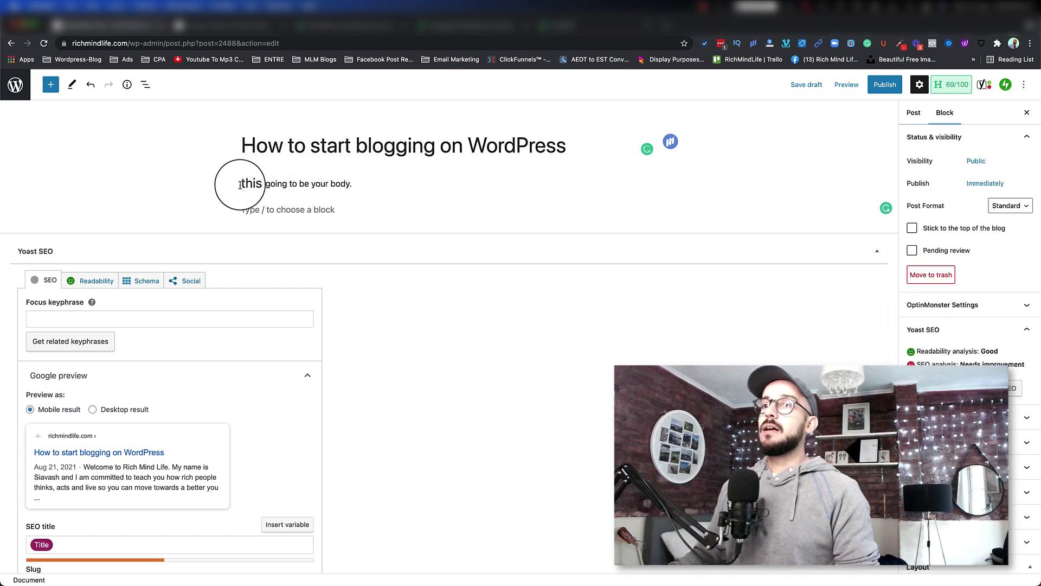
click(328, 185)
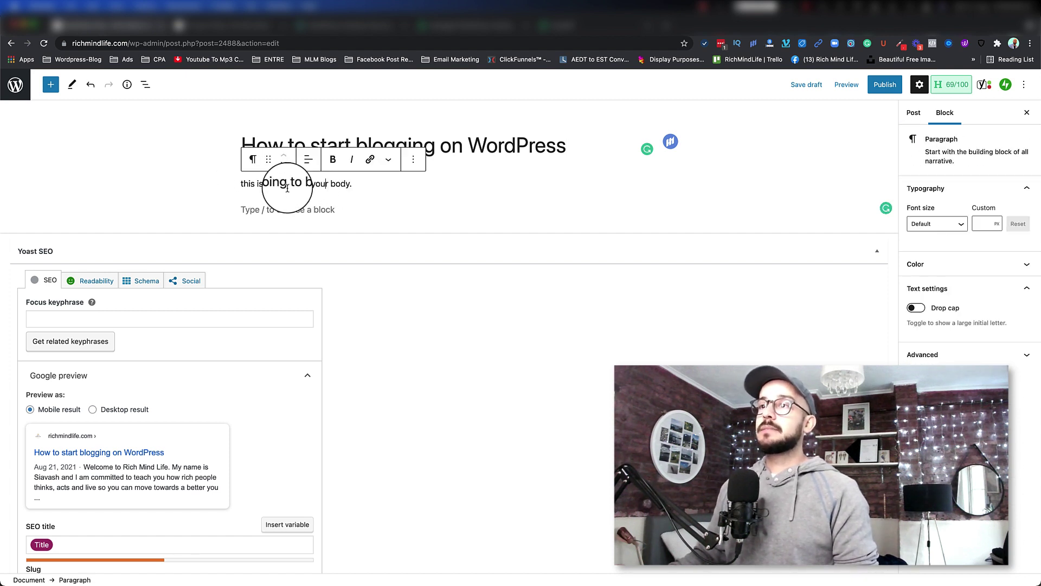
click(254, 160)
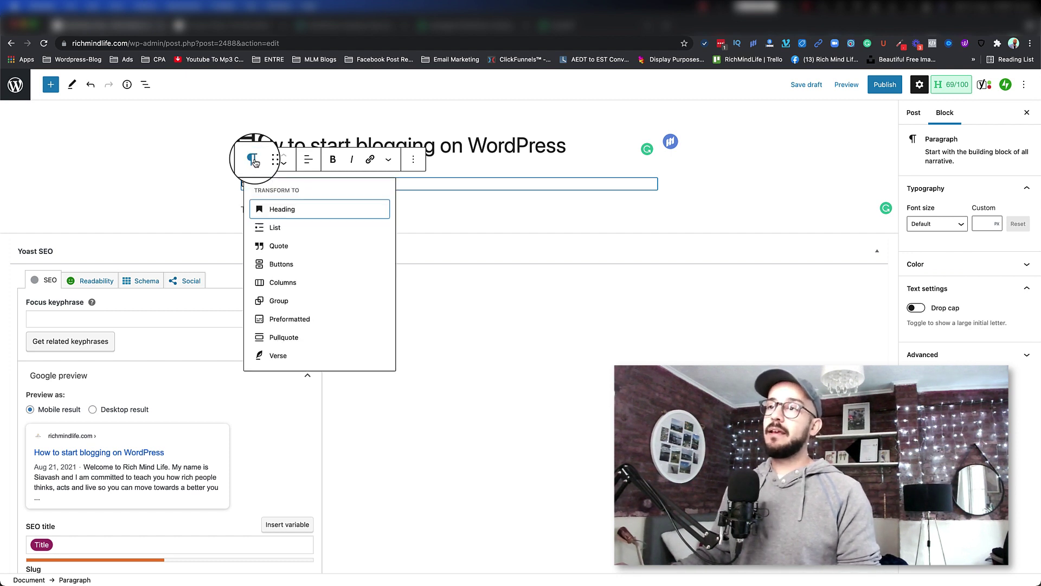
click(270, 216)
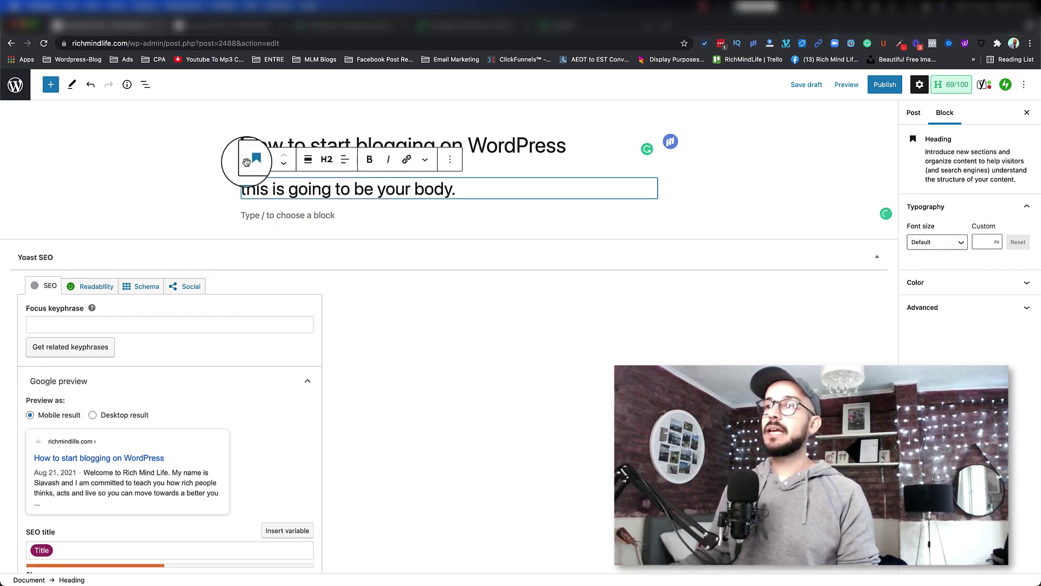
click(323, 161)
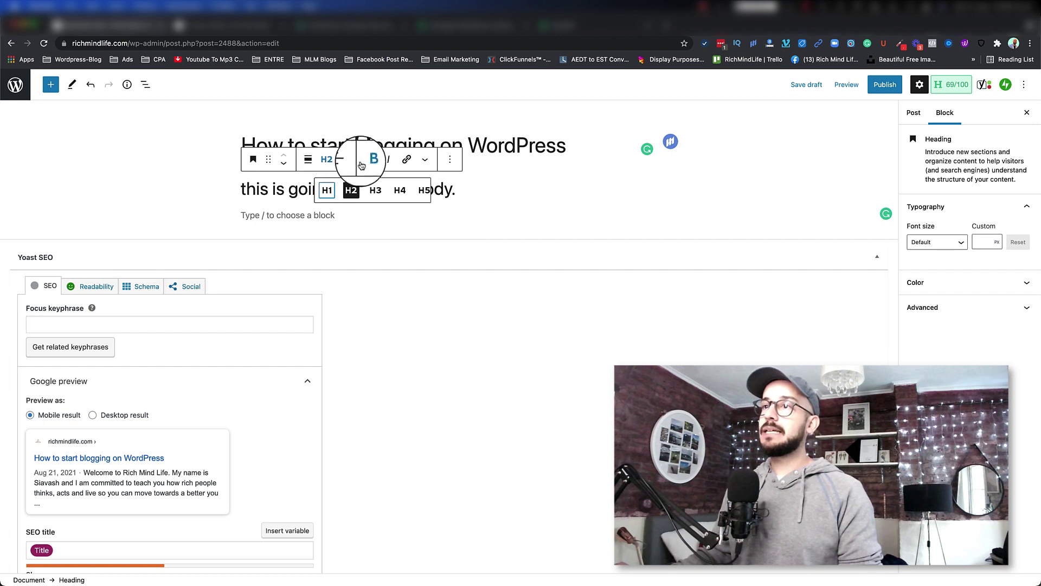
click(302, 185)
drag(289, 191, 330, 191)
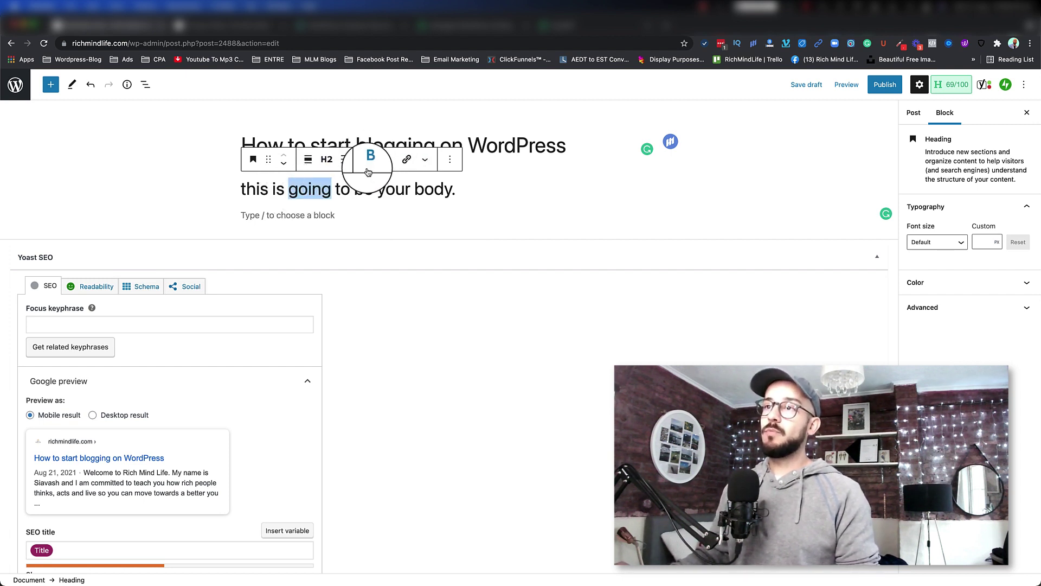
click(409, 164)
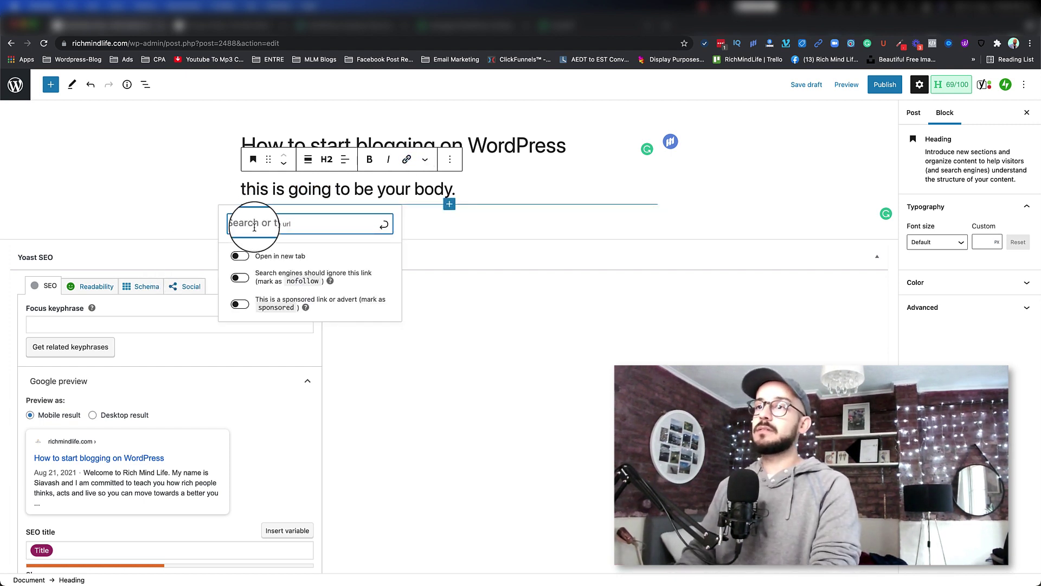
text(https://g)
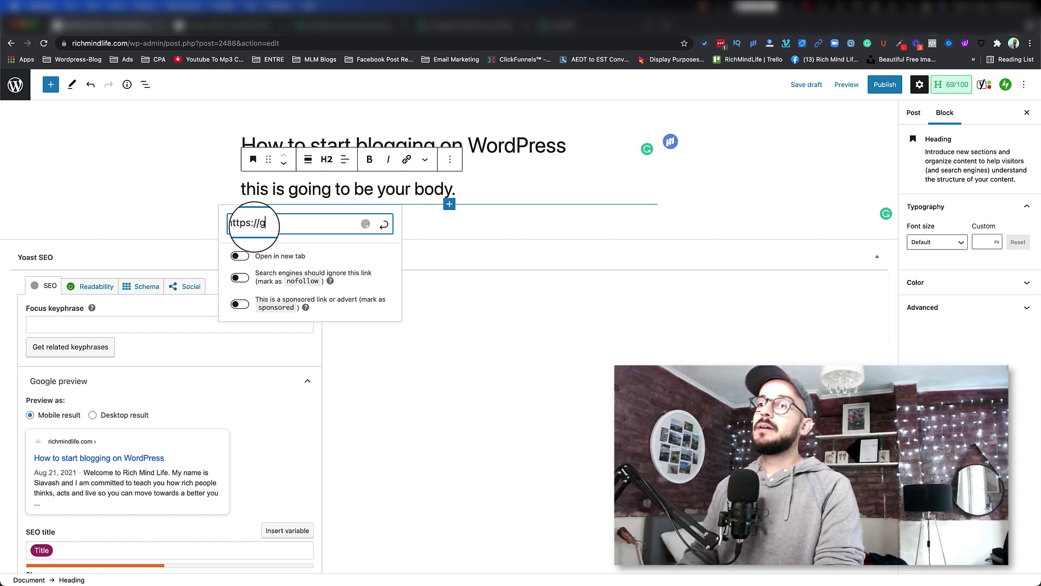
text(oogle.com)
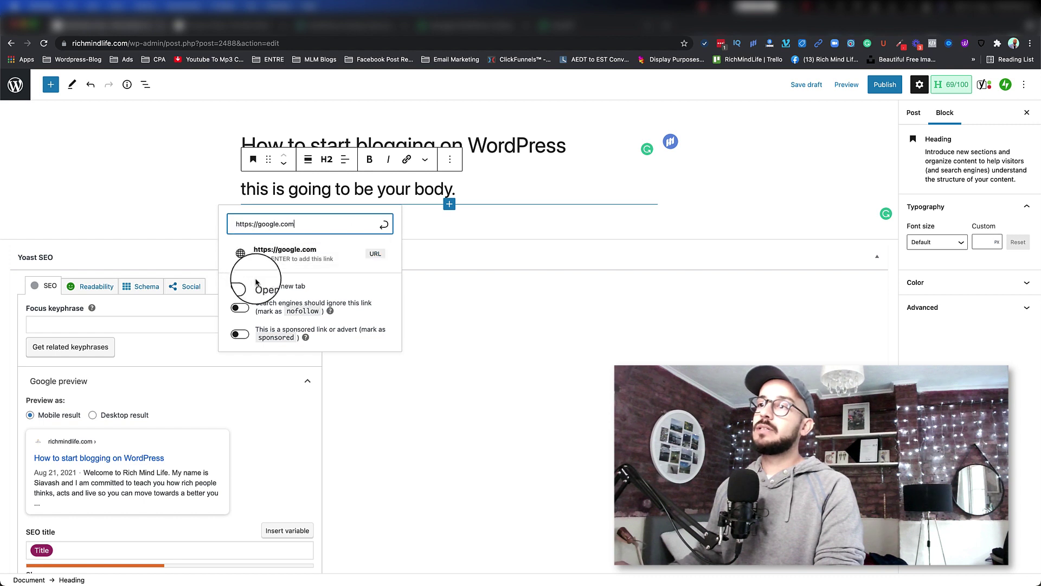
click(239, 286)
click(287, 263)
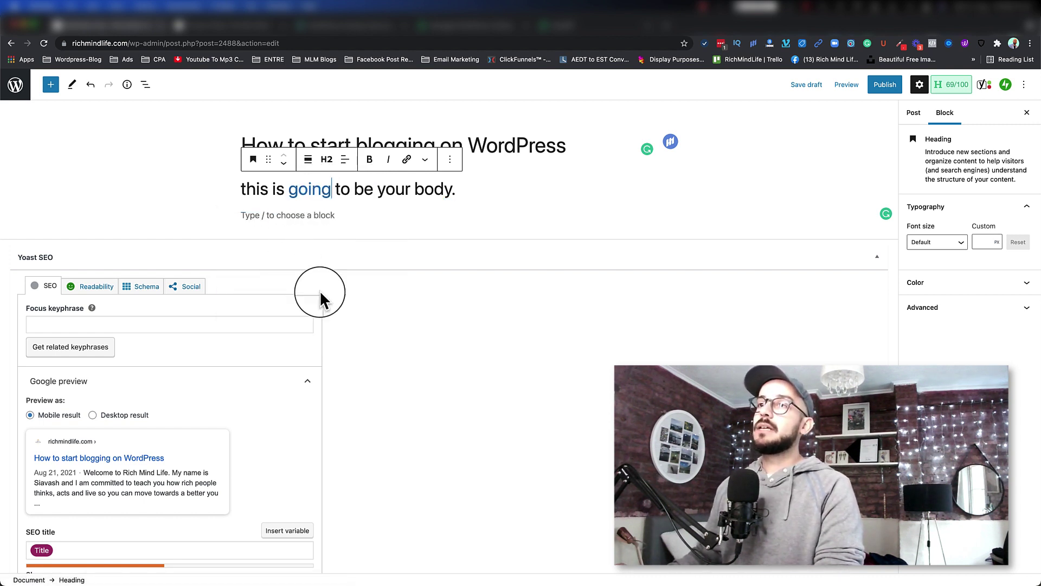
Step: Examine the block types the linked heading can be transformed into, leaving it as a heading
triple_click(260, 190)
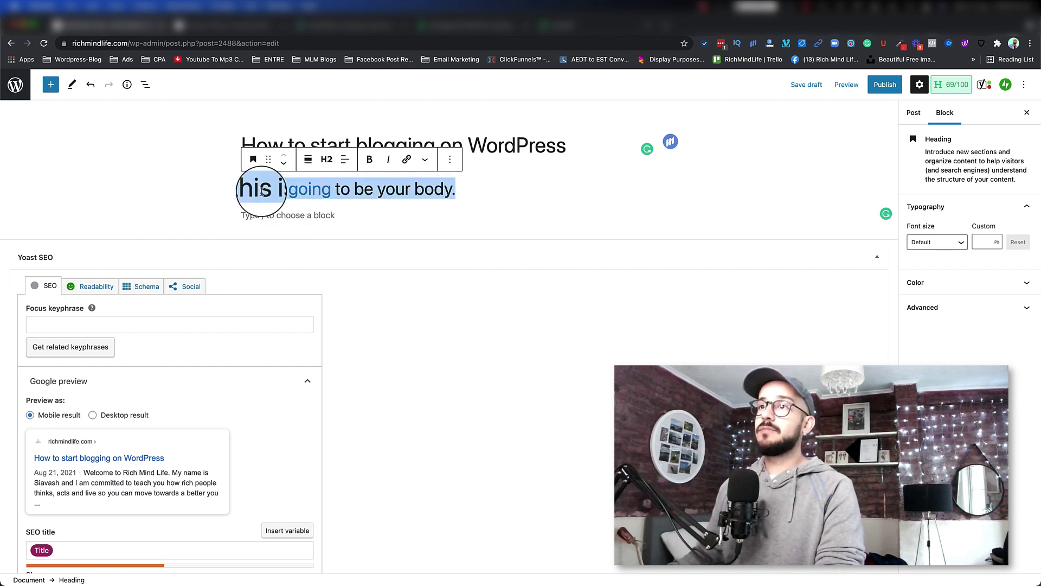
click(253, 161)
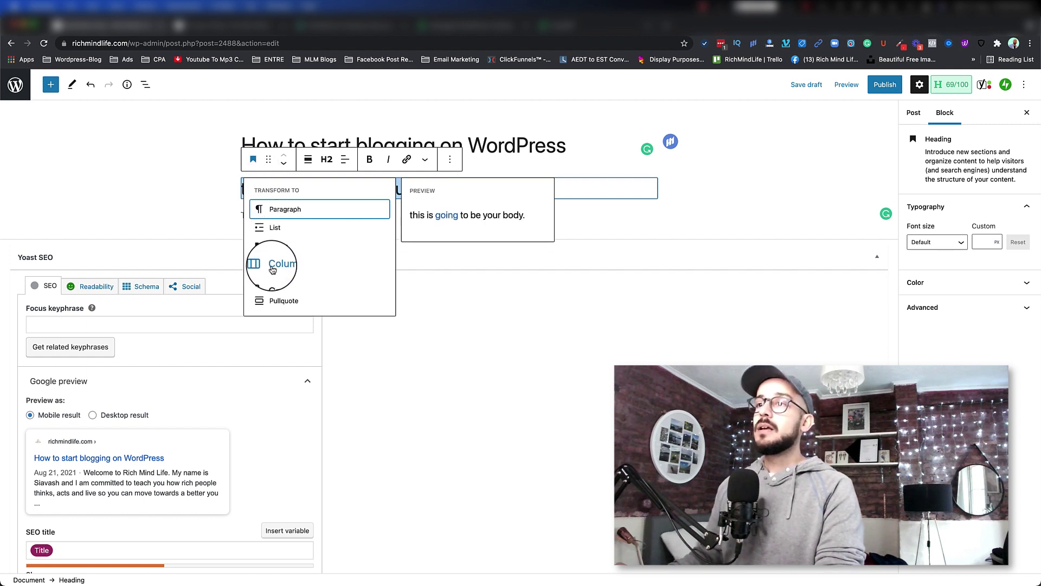
click(217, 195)
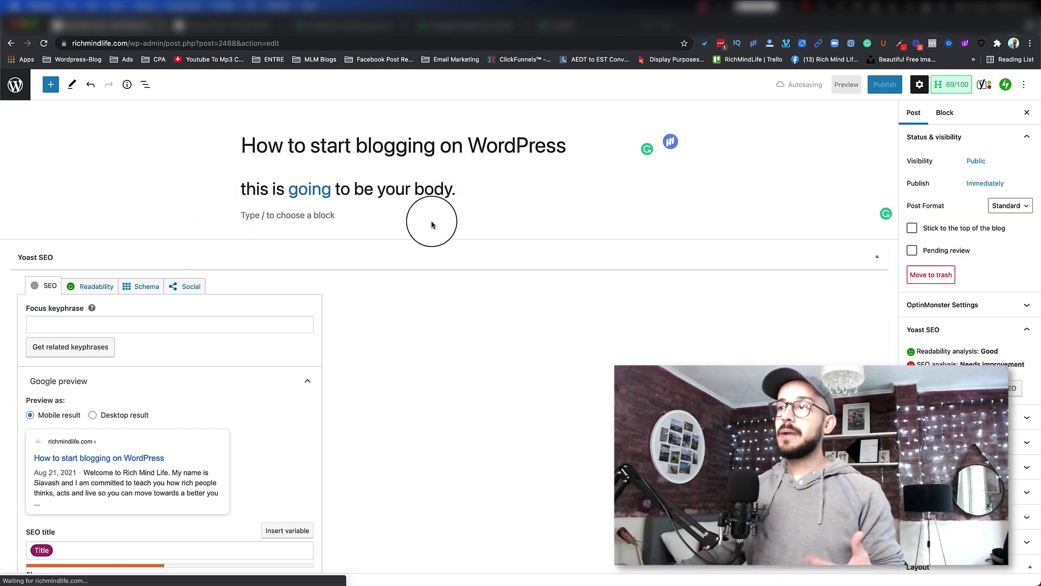
Step: Open the full block library from the empty paragraph and browse its text, media, design and widget blocks
click(329, 214)
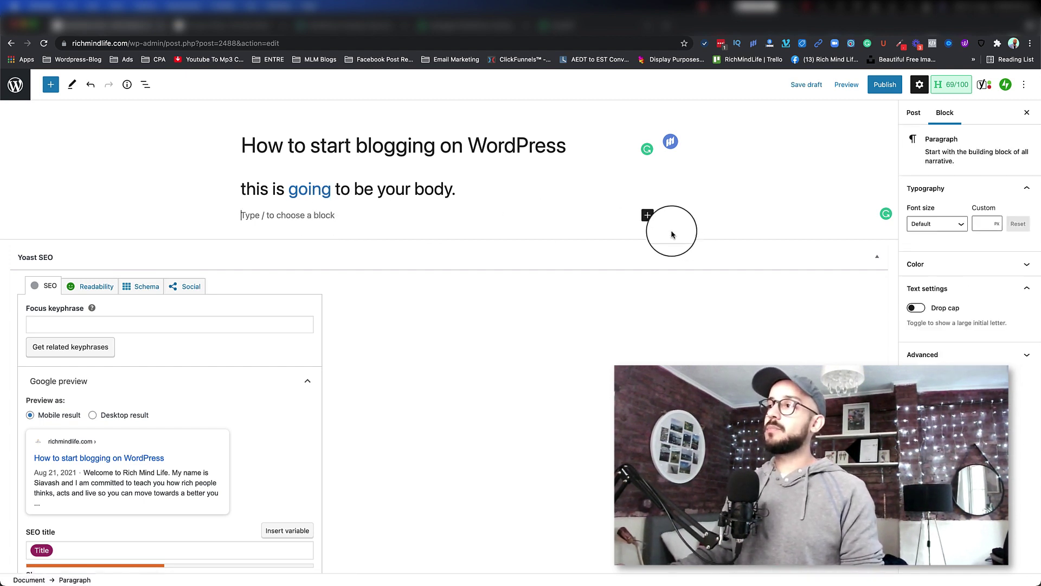
click(647, 220)
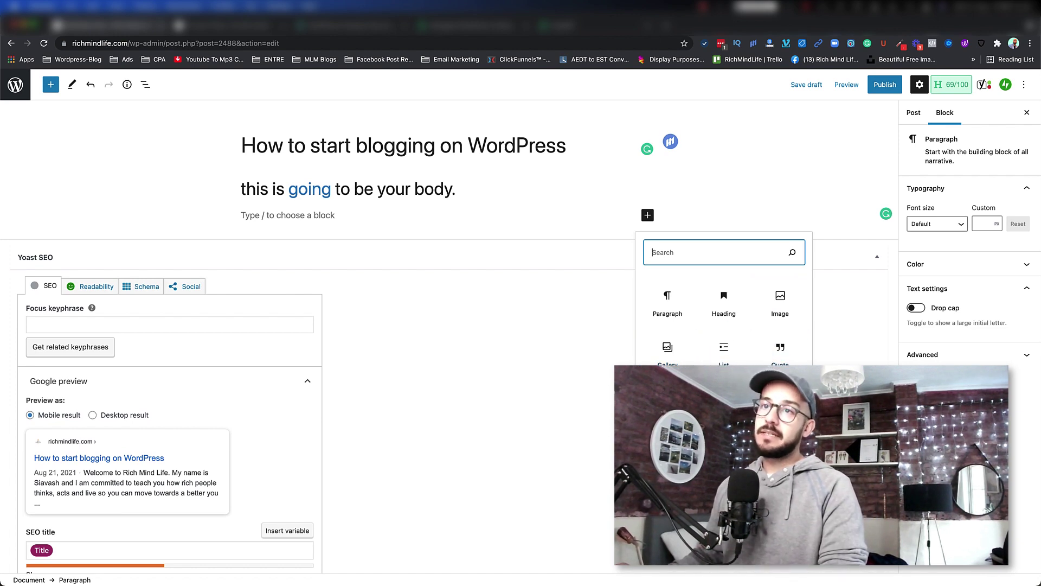
click(724, 382)
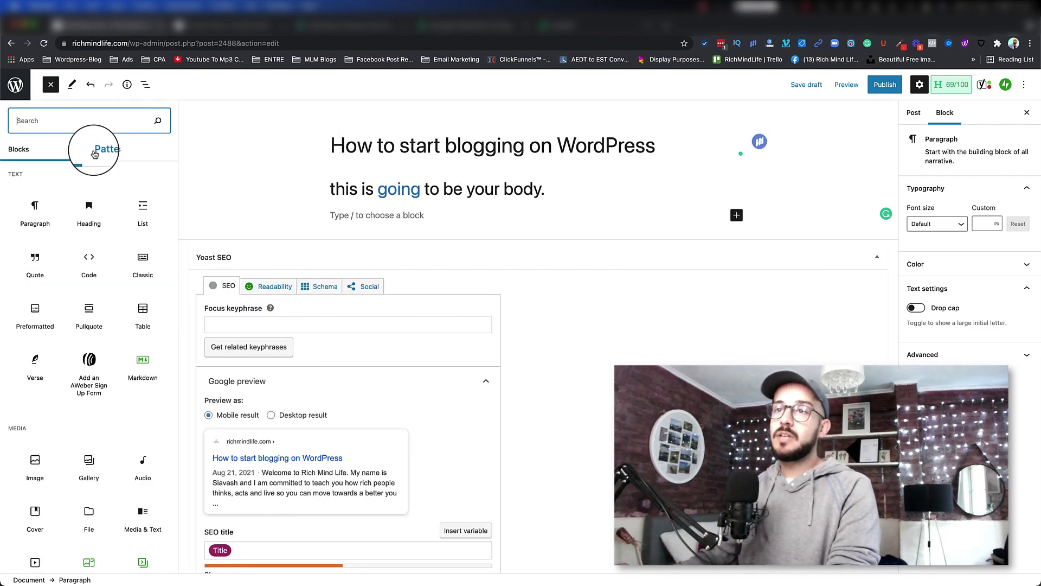
scroll(82, 336, down, 2)
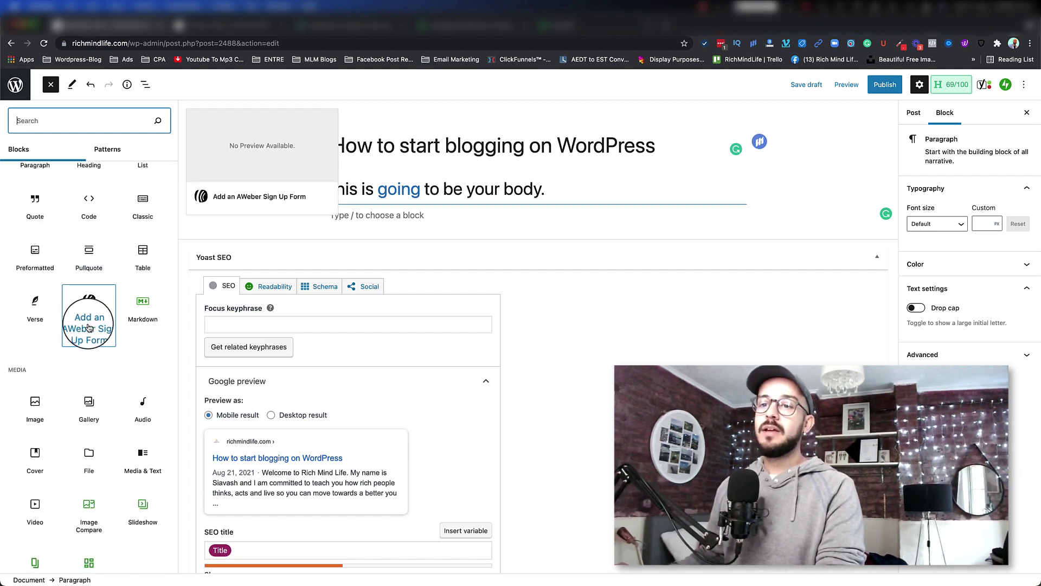
scroll(91, 326, down, 6)
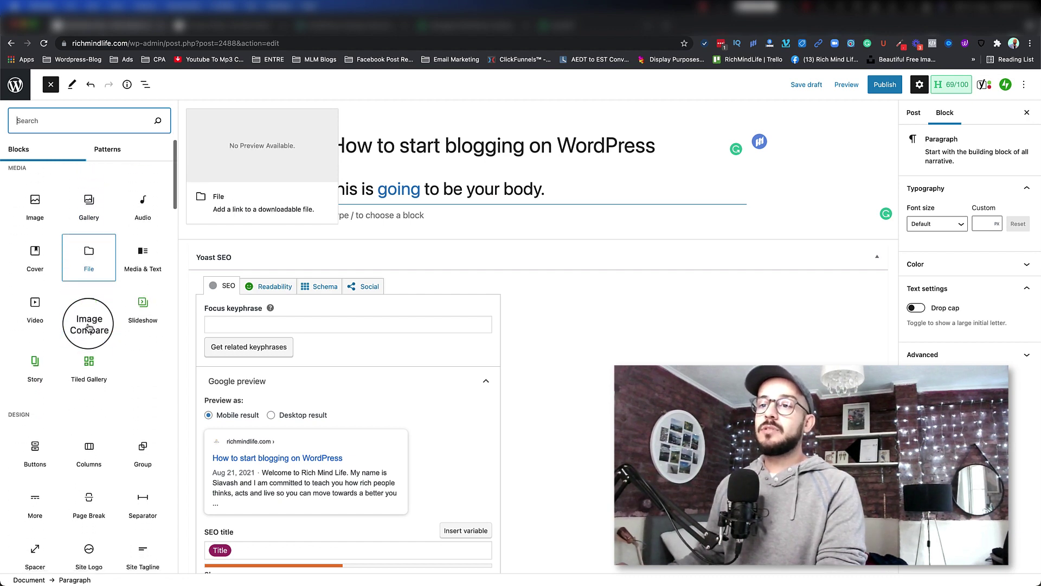
scroll(88, 327, down, 10)
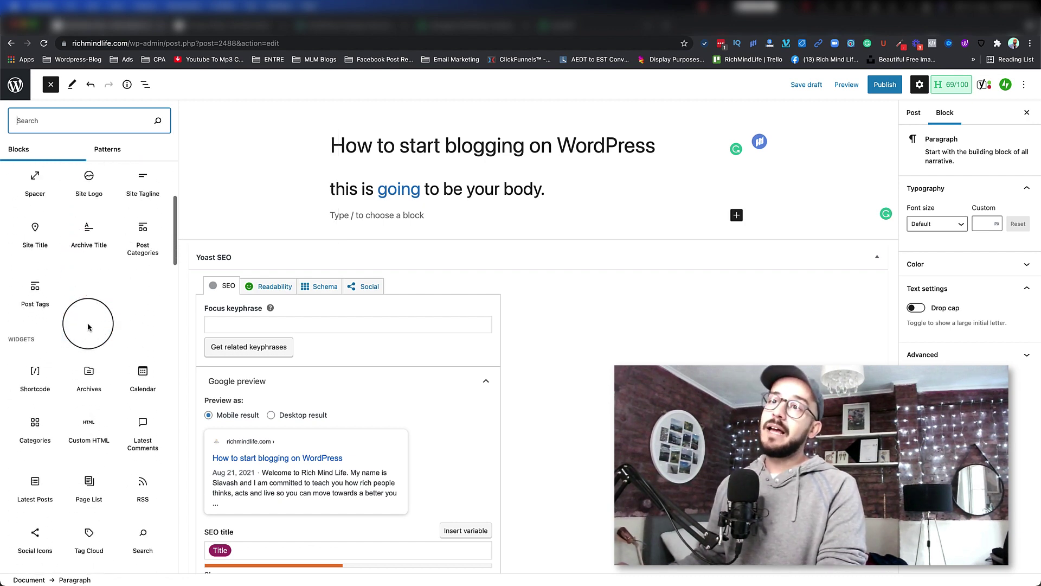
scroll(88, 327, down, 6)
scroll(89, 327, up, 6)
scroll(88, 327, up, 15)
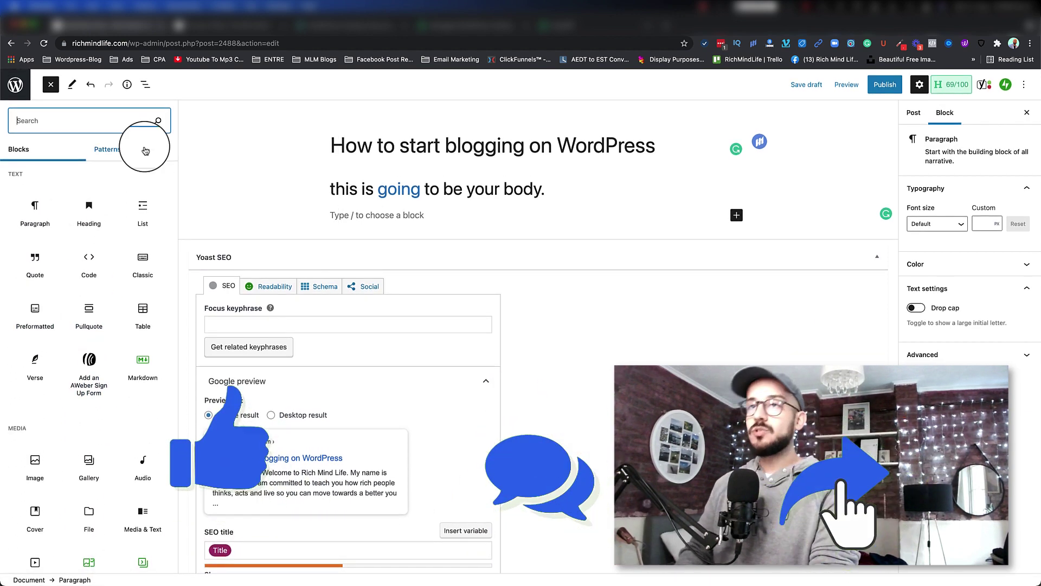
Step: Insert a YouTube block below the heading and embed the video from its pasted YouTube watch link
text(yout)
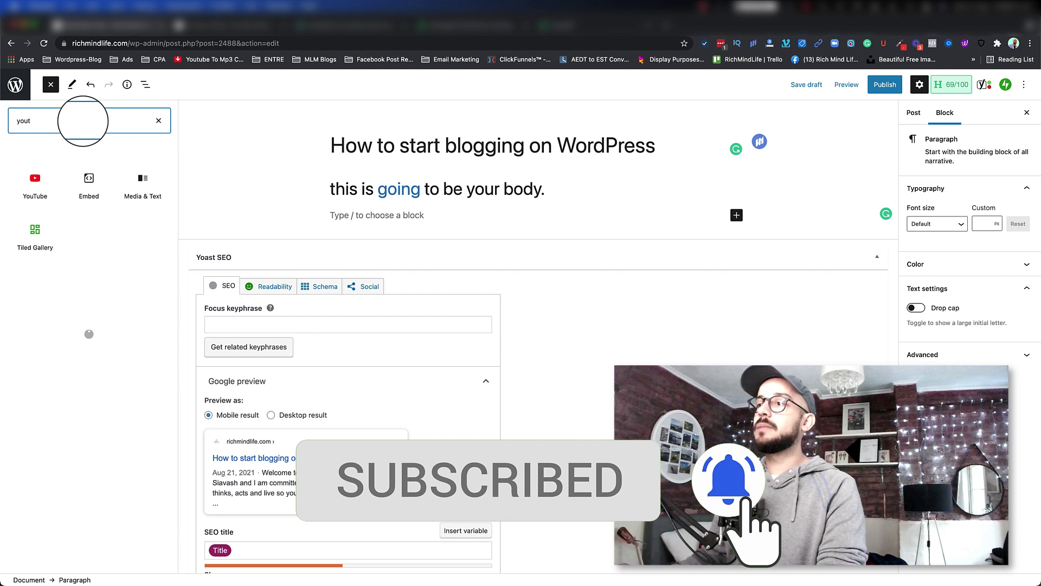
click(34, 179)
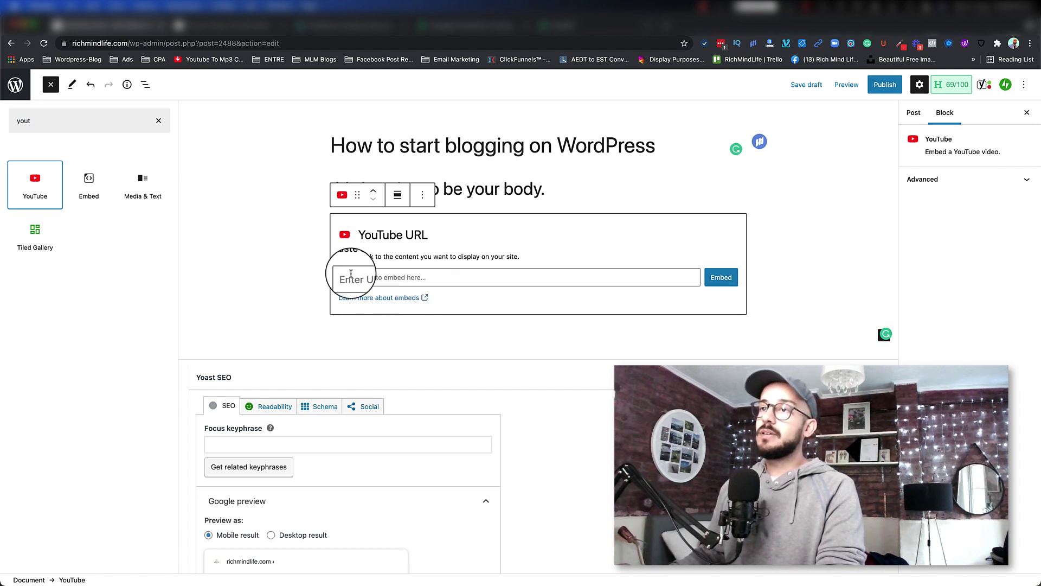
click(380, 279)
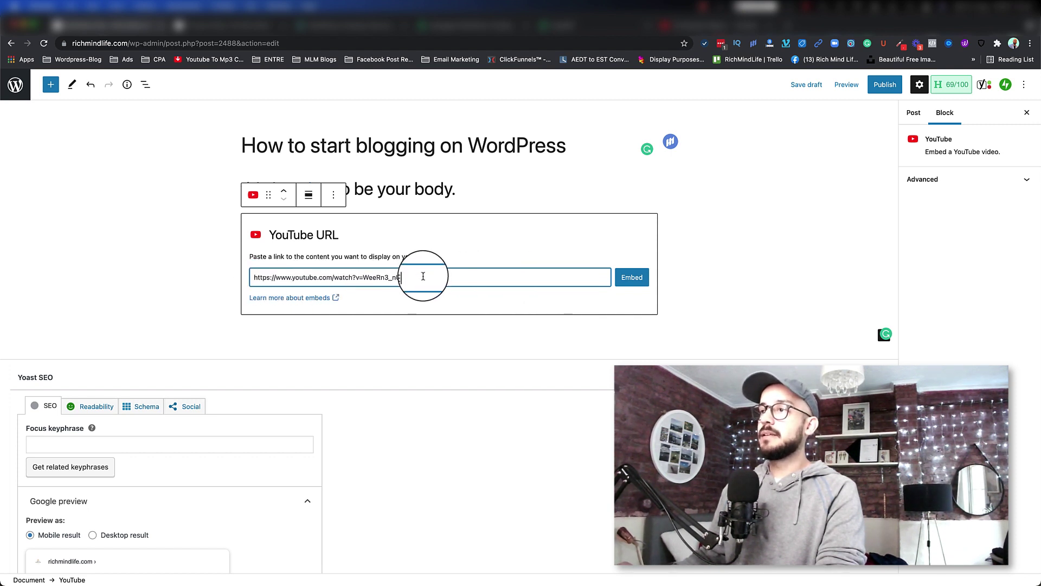
drag(423, 276, 244, 277)
click(632, 277)
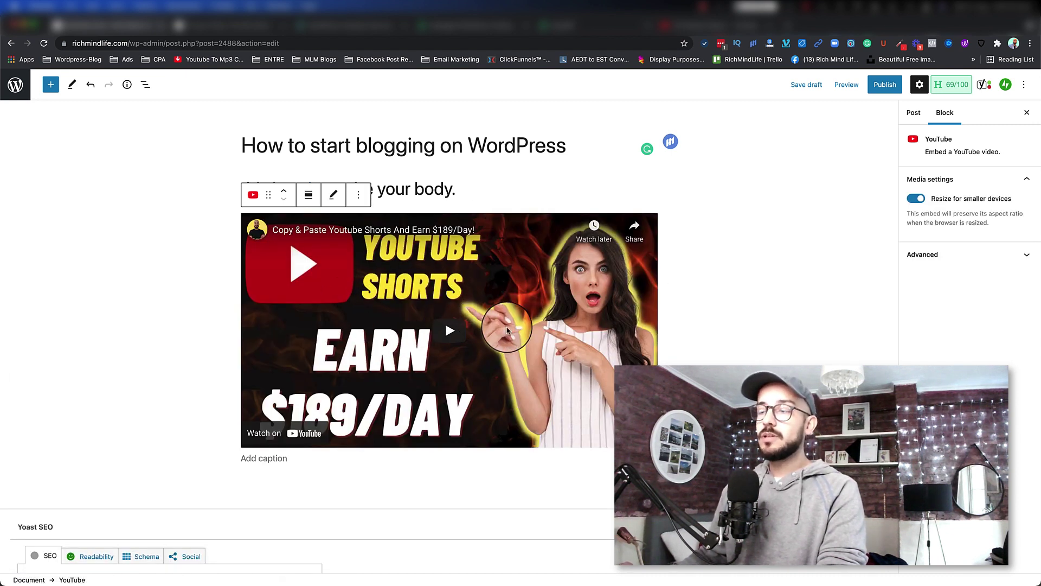
click(277, 457)
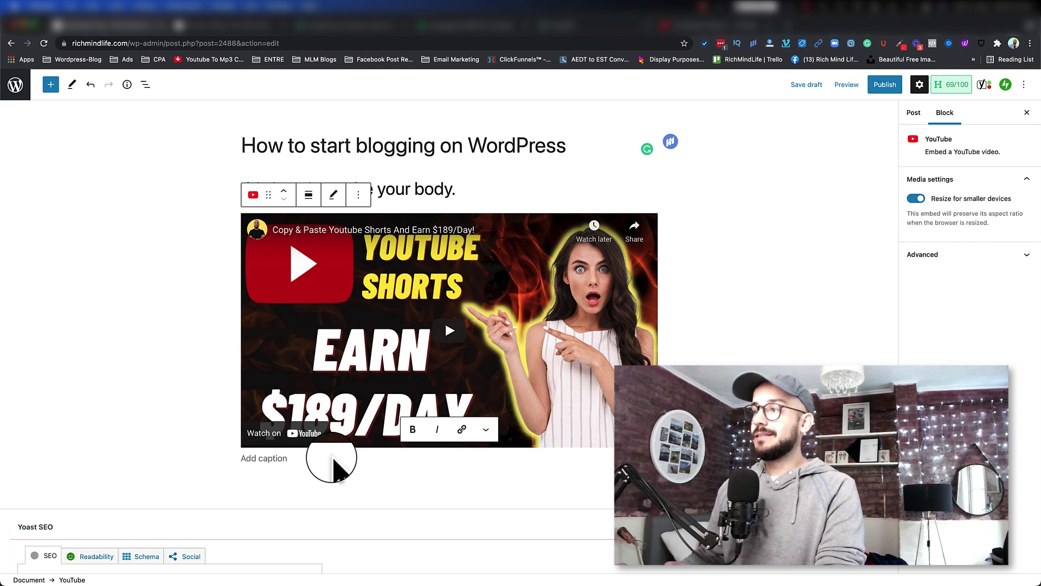
Step: Add an OptinMonster block below the video and select the Email Collector - Coaching campaign
click(316, 482)
scroll(326, 477, down, 1)
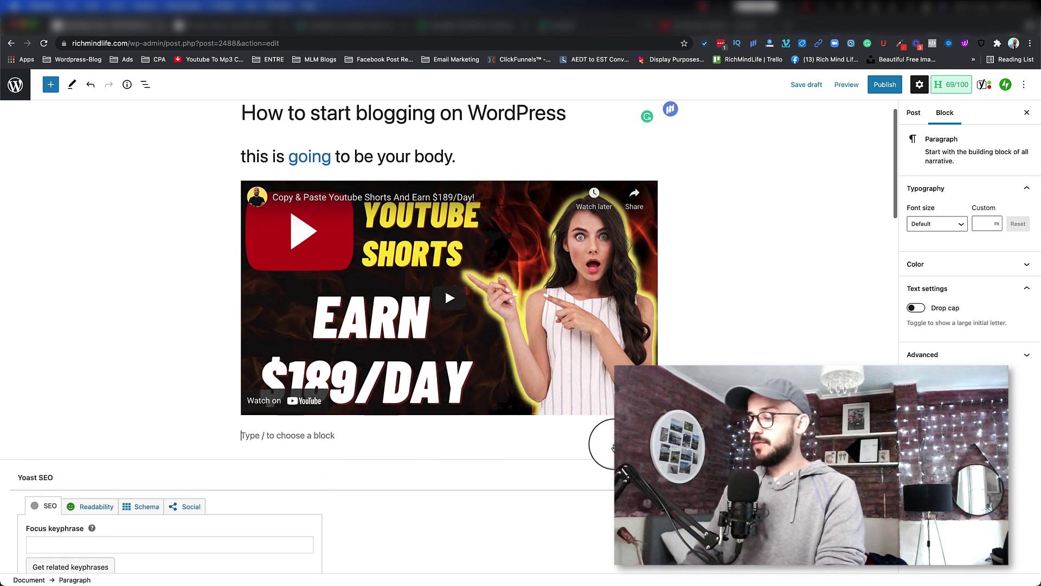
click(648, 435)
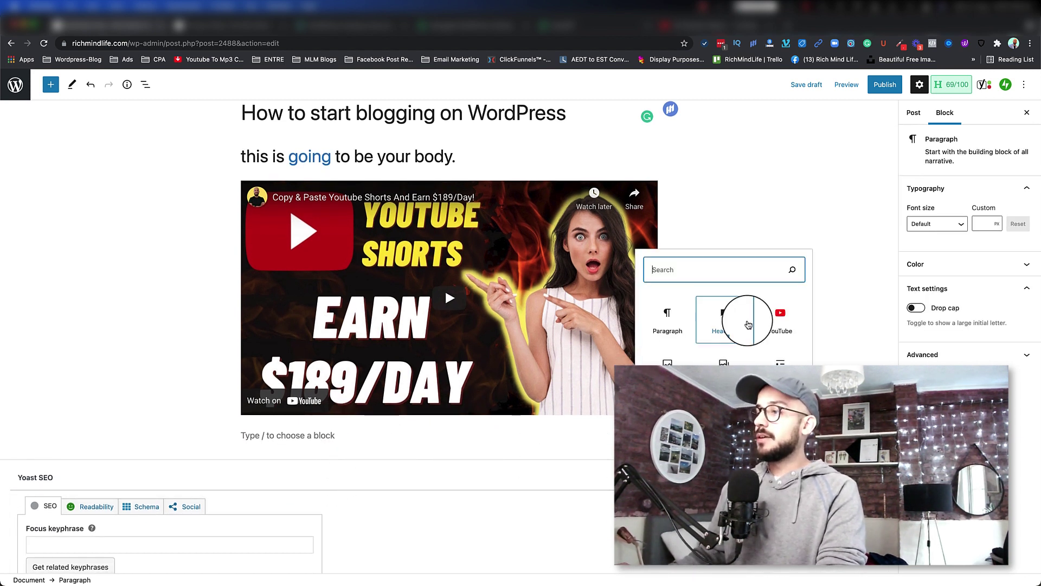
scroll(748, 324, down, 2)
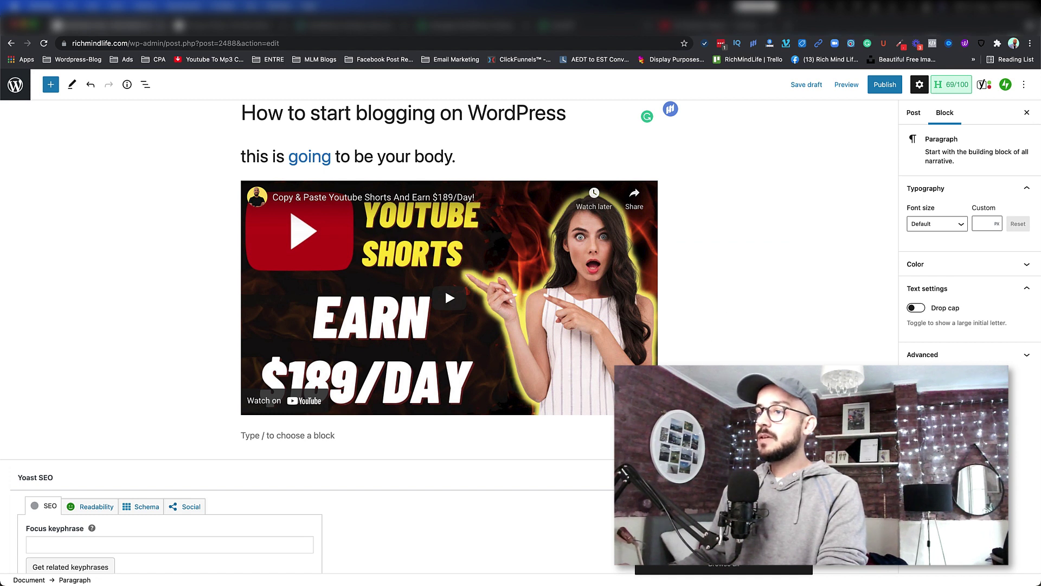
click(678, 521)
click(450, 482)
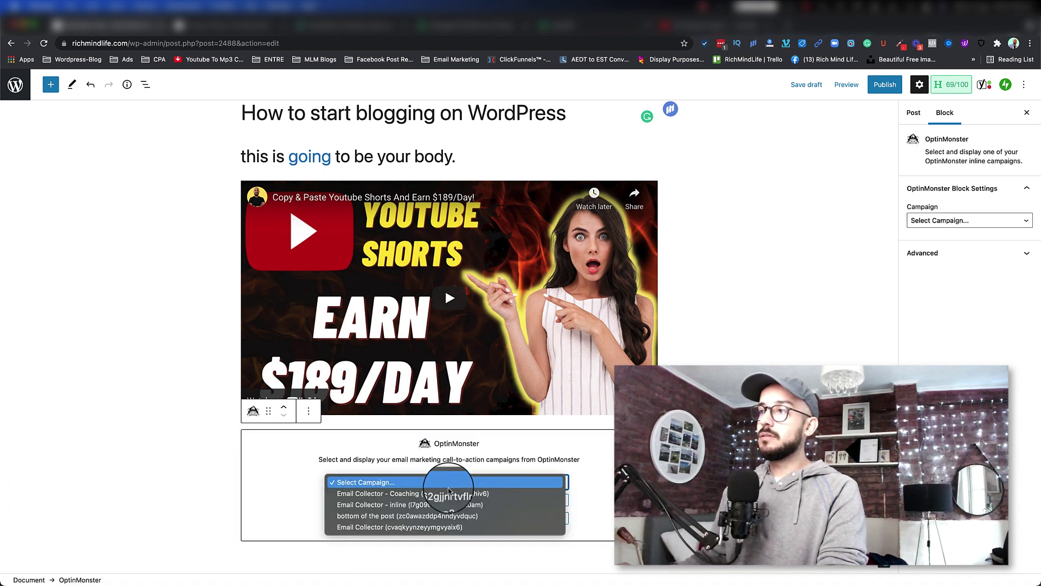
click(380, 493)
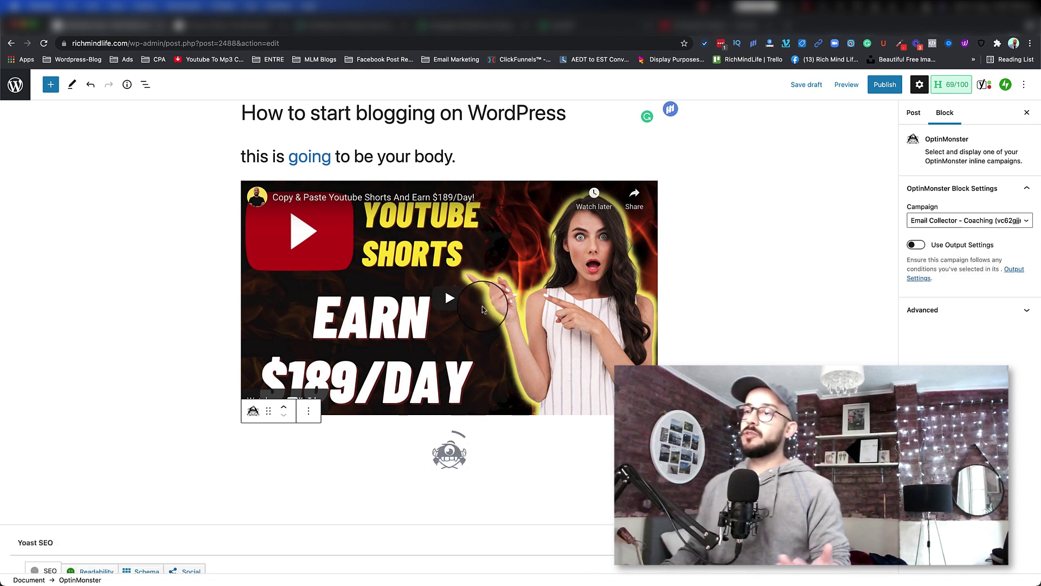
scroll(400, 434, down, 3)
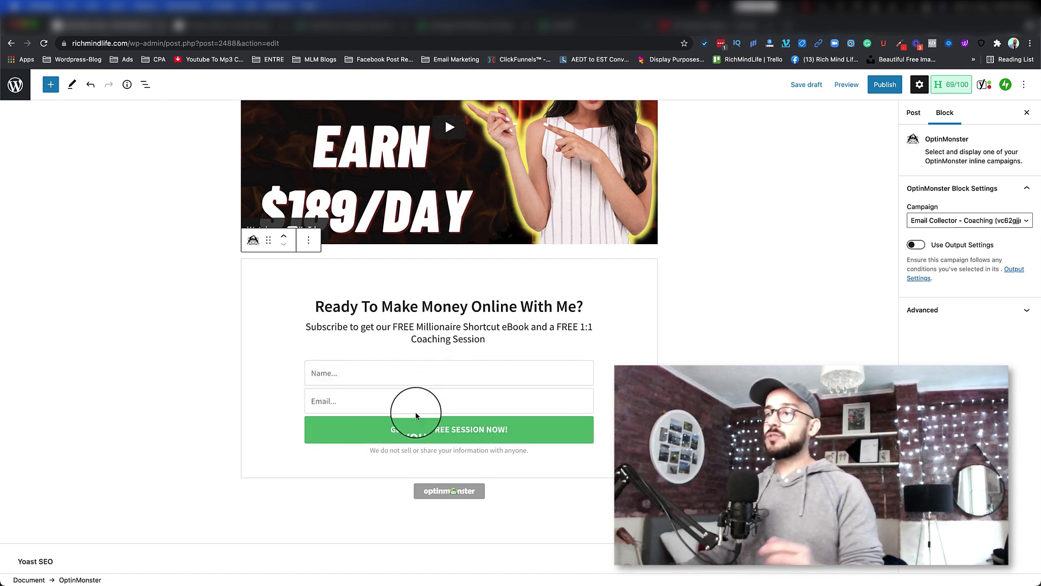
Step: Add a Custom HTML block below the opt-in form and paste in the msgsndr.com form's iframe and form_embed.js script code
scroll(379, 393, down, 3)
click(455, 444)
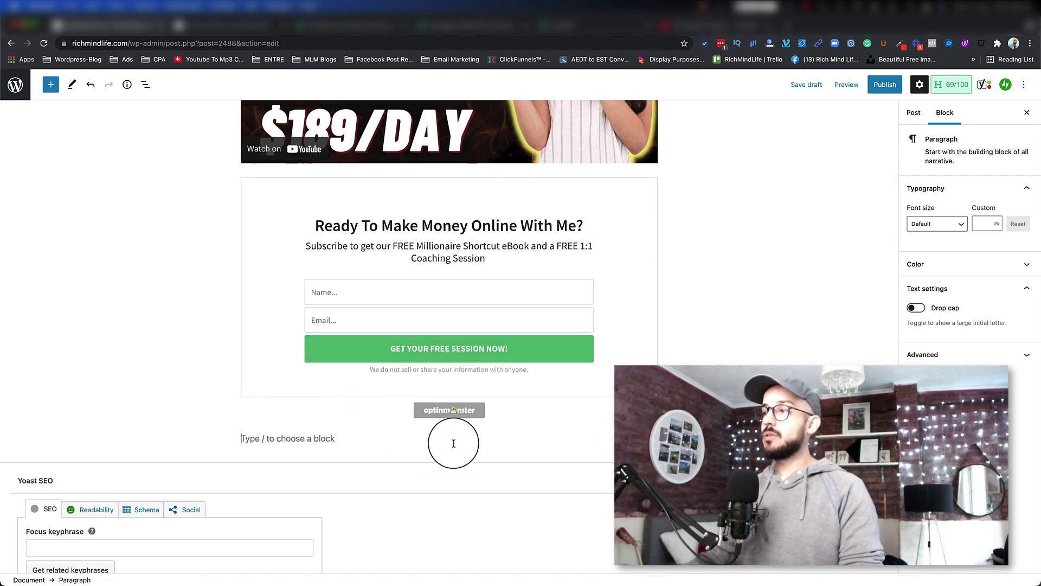
click(648, 438)
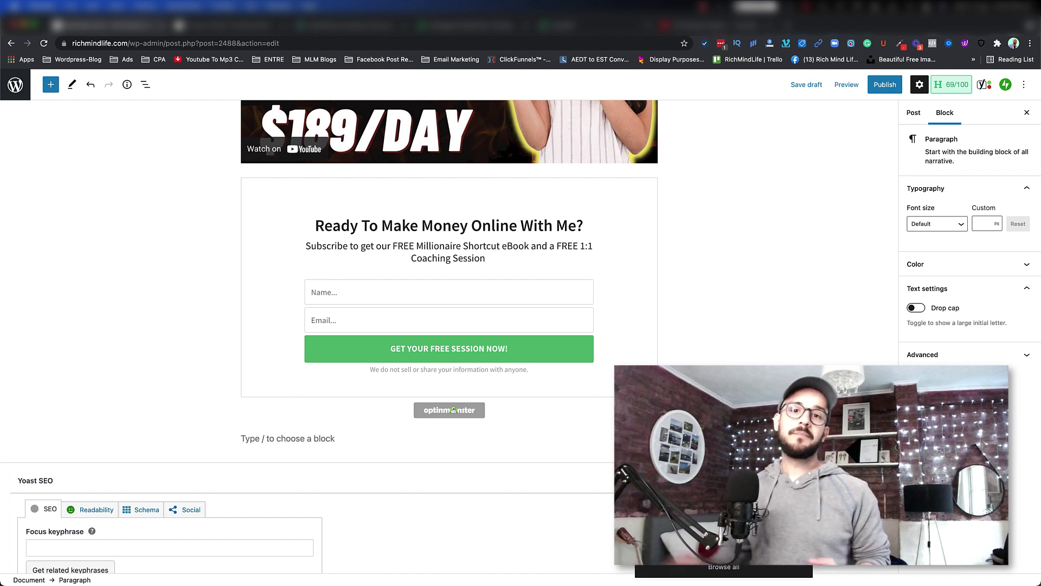
key(Return)
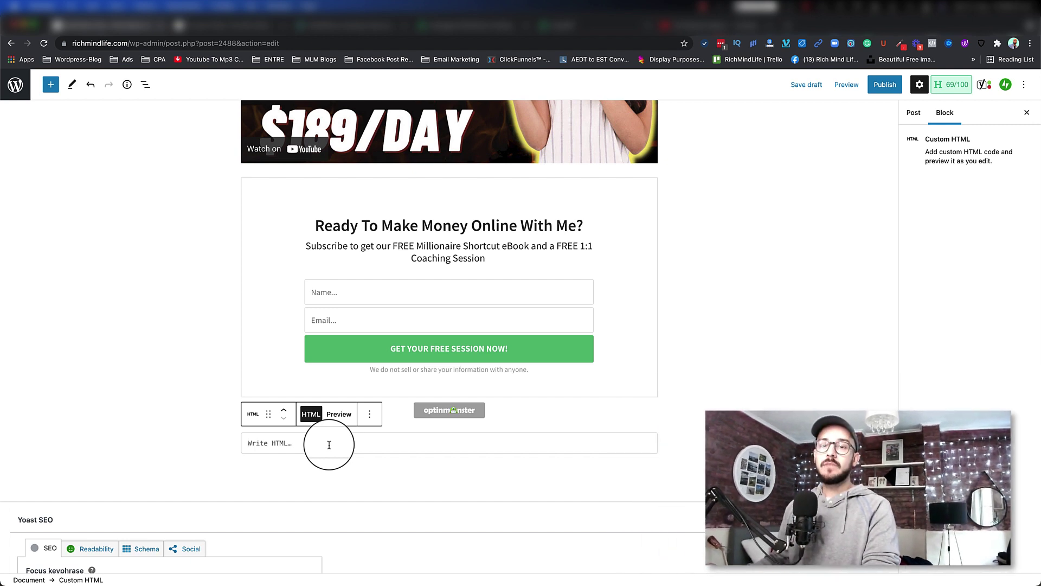
click(290, 442)
text(<iframe src="https://msgsndr.com/widget/form/LPnQeQ4lLCYkKQ2rzfaj" style="border:none;width:100%;" scrolling="no" id="LPnQeQ4lLCYkKQ2rzfaj"></iframe> <script src="https://msgsndr.com/js/form_embed.js"></script>)
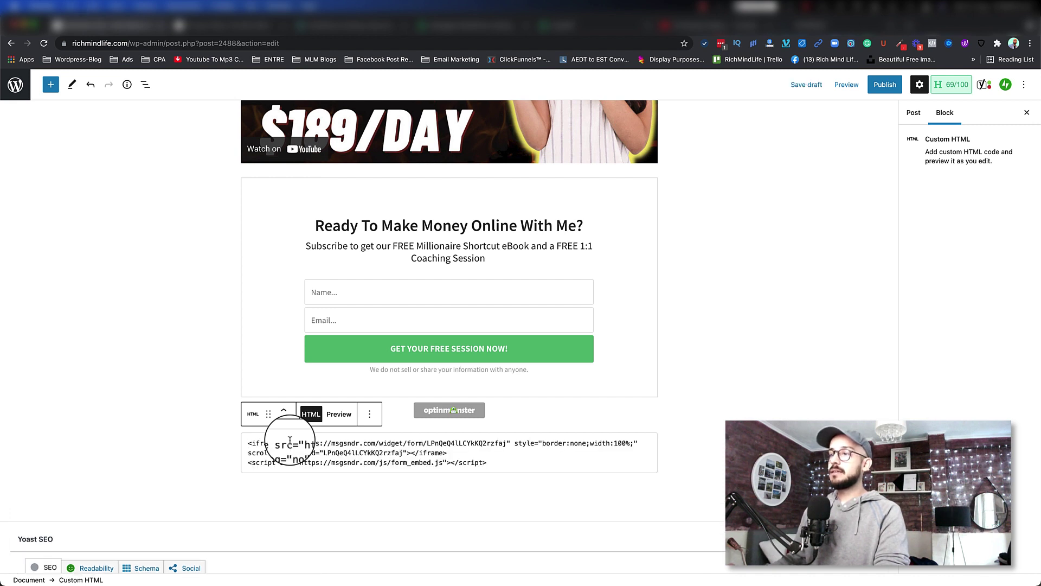
click(516, 495)
click(491, 469)
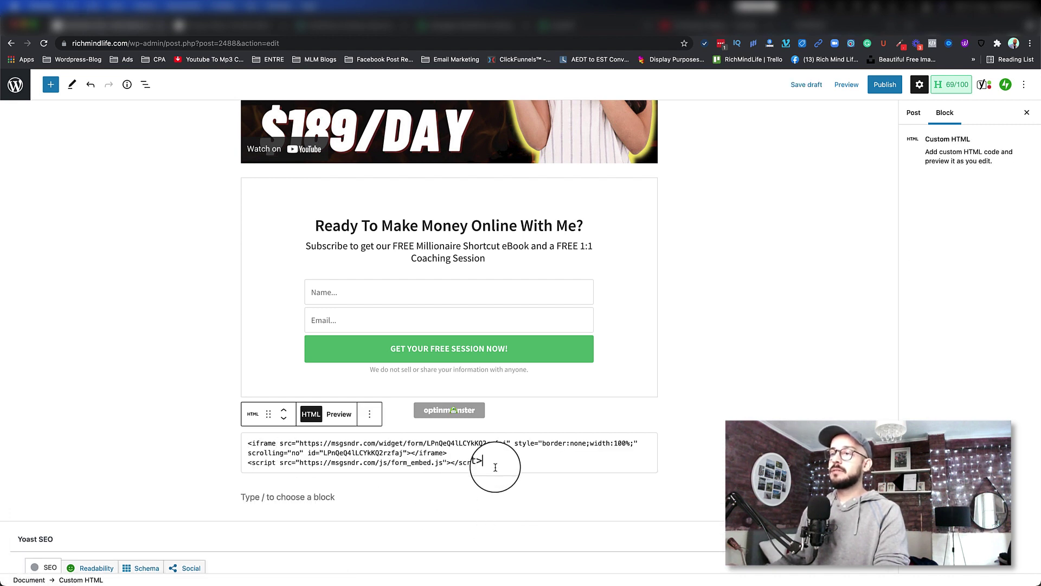
Step: Preview the custom HTML block as a rendered form and leave the block
click(339, 415)
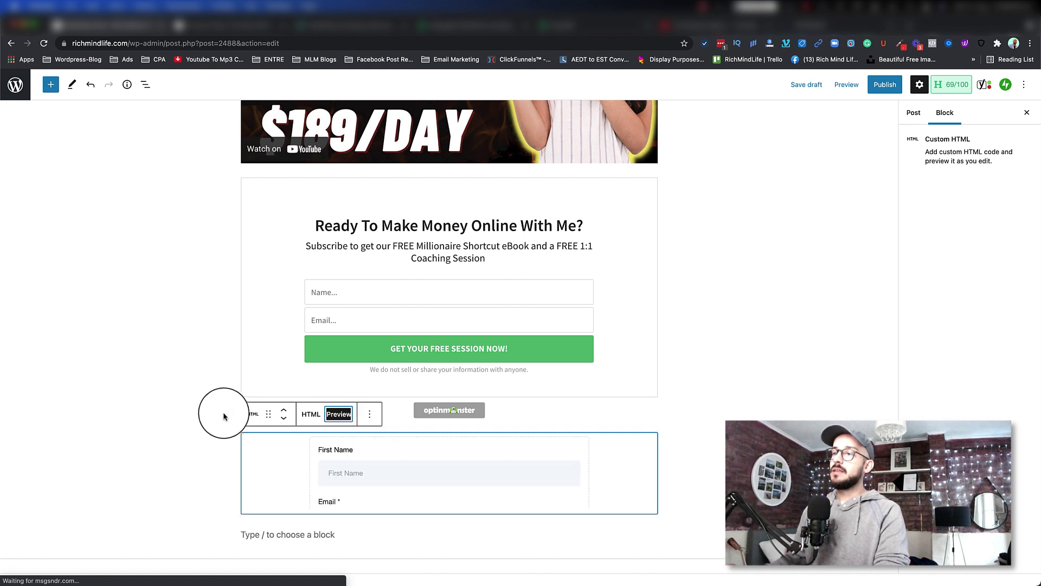
scroll(464, 479, down, 2)
scroll(464, 480, down, 2)
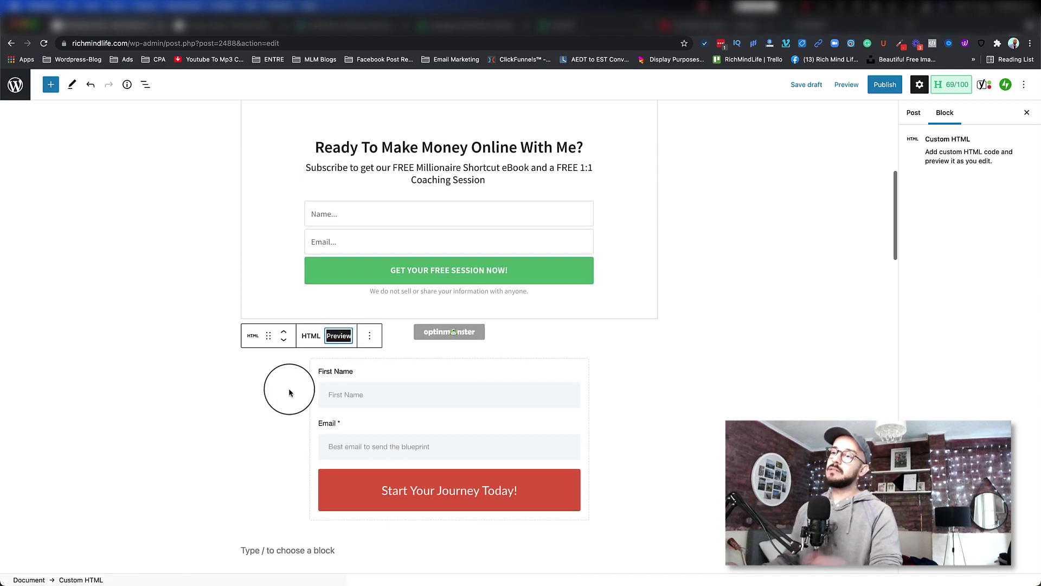
click(172, 417)
scroll(429, 418, down, 2)
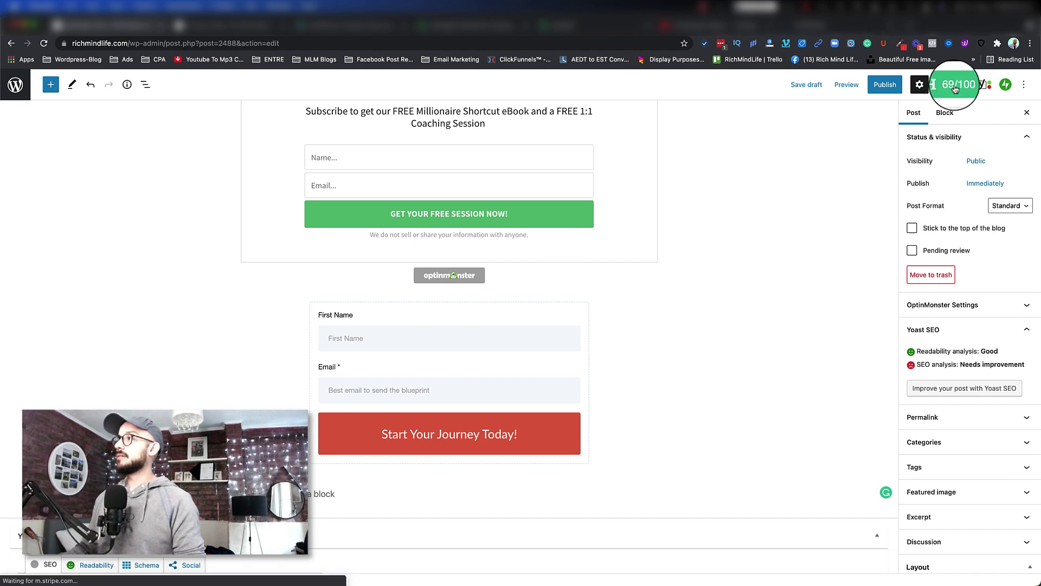
Step: Examine the post's settings, from status and visibility through Yoast SEO to the layout options
scroll(754, 153, up, 8)
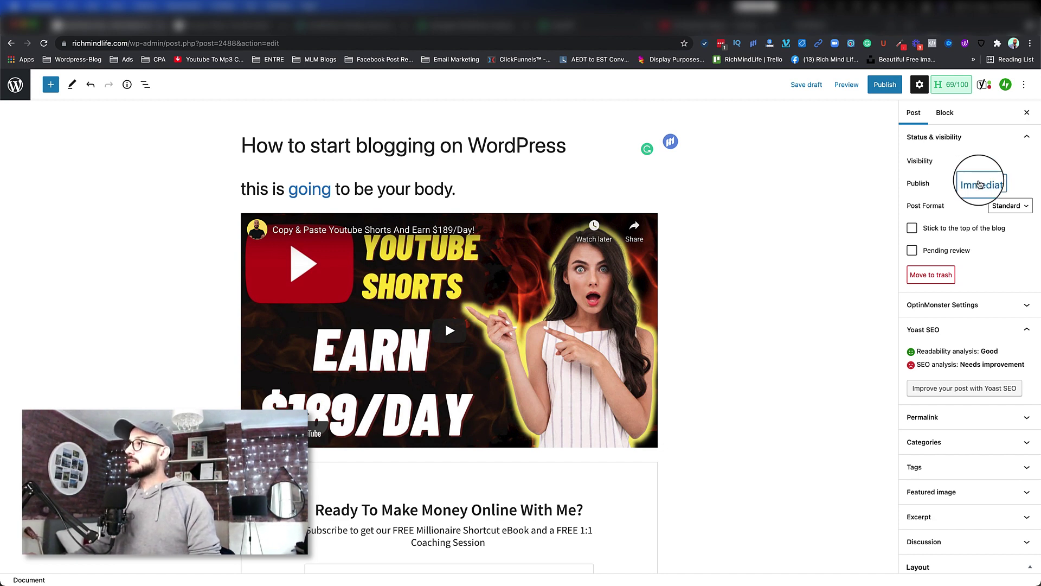
scroll(957, 212, down, 5)
scroll(957, 216, down, 3)
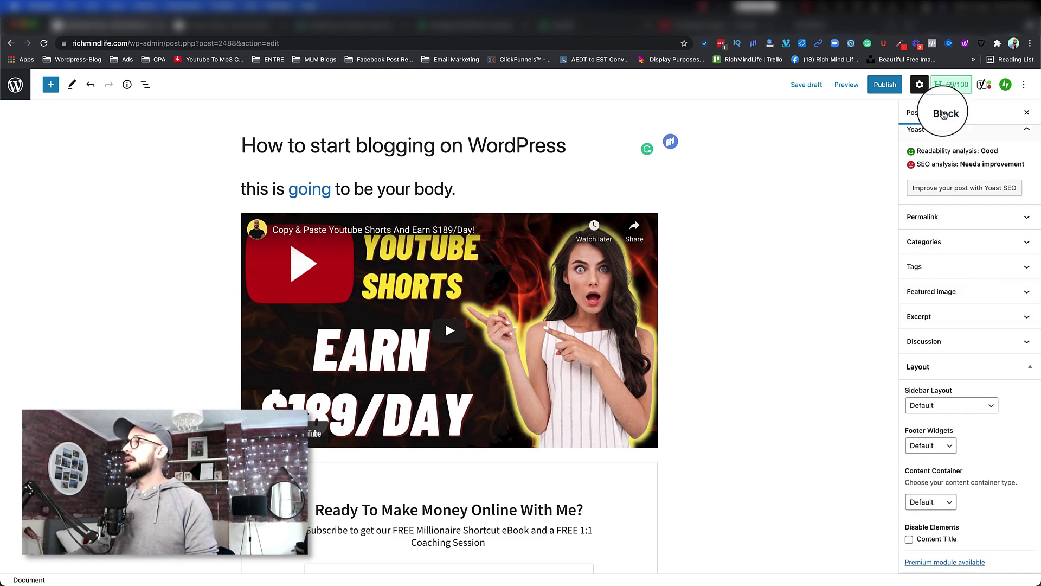
click(913, 112)
click(919, 84)
click(917, 86)
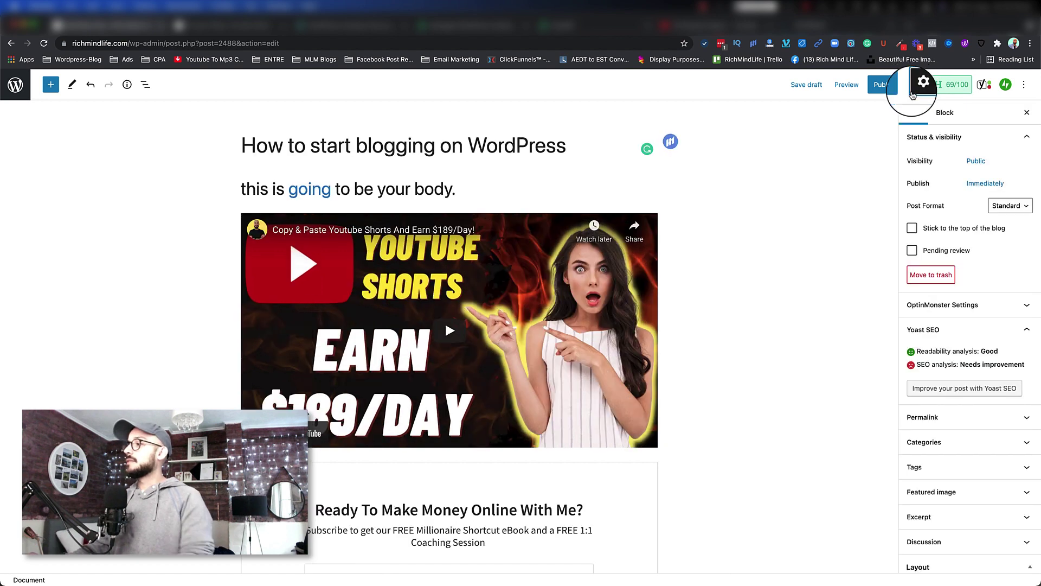
scroll(941, 217, down, 5)
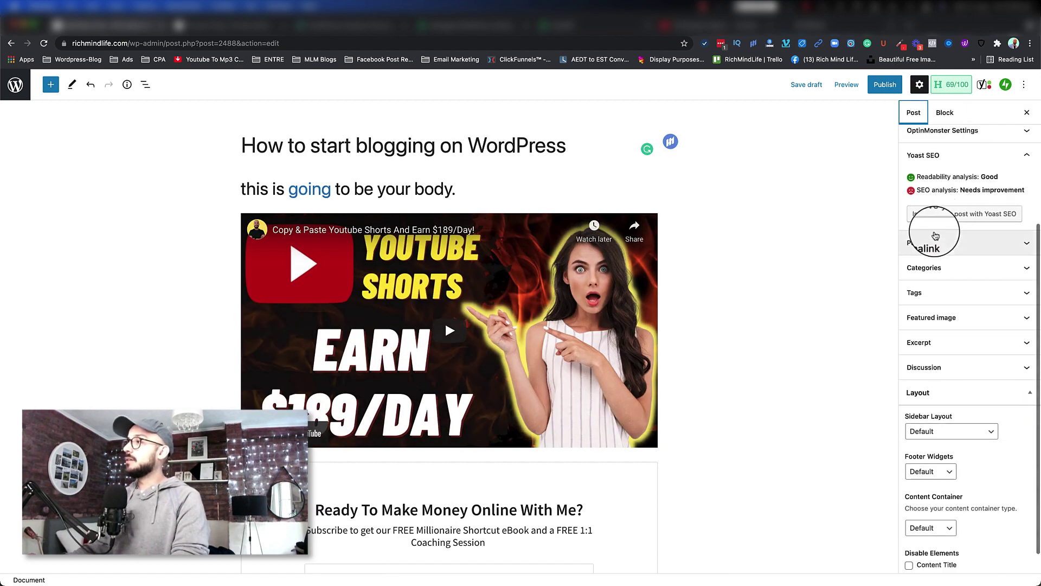
scroll(935, 235, down, 1)
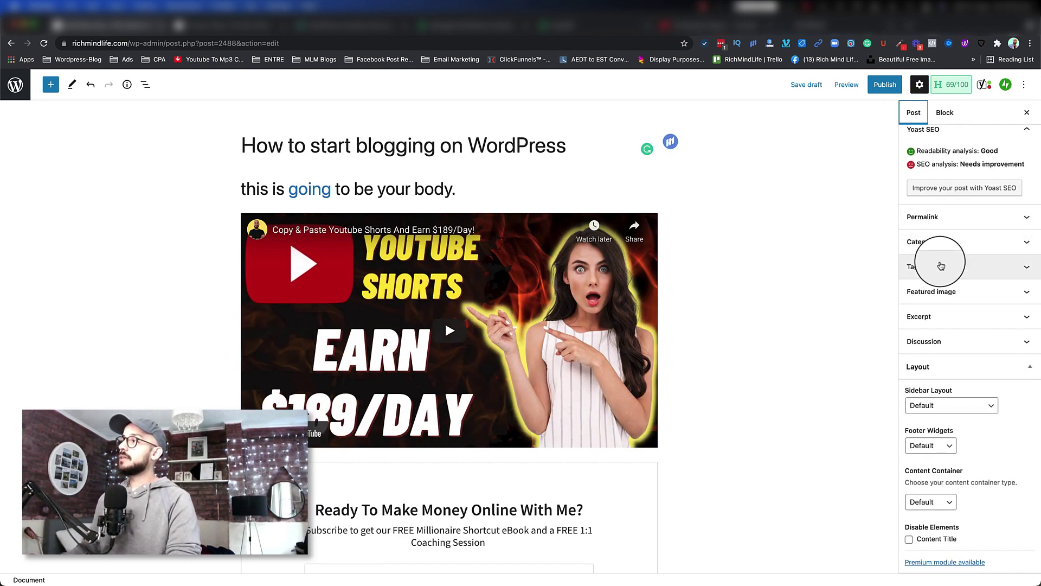
Step: Expand the post's Categories section and look through the available categories
click(938, 242)
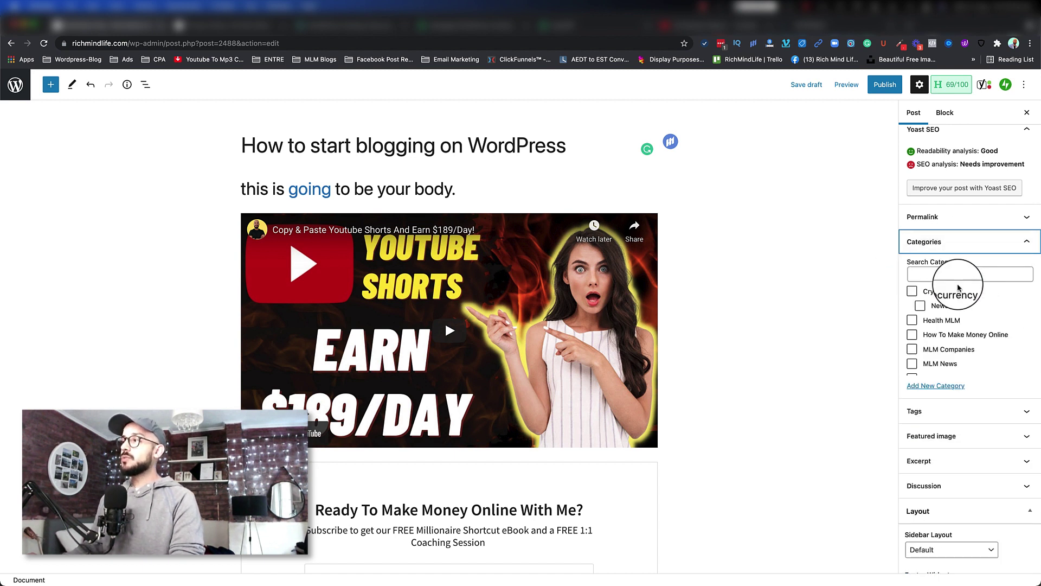
scroll(937, 326, down, 1)
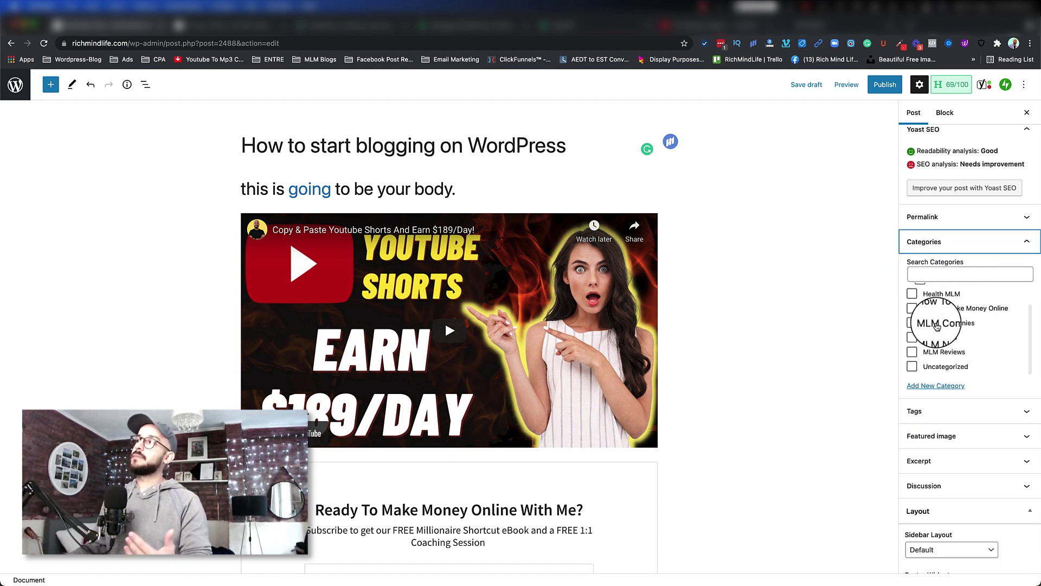
scroll(936, 326, up, 1)
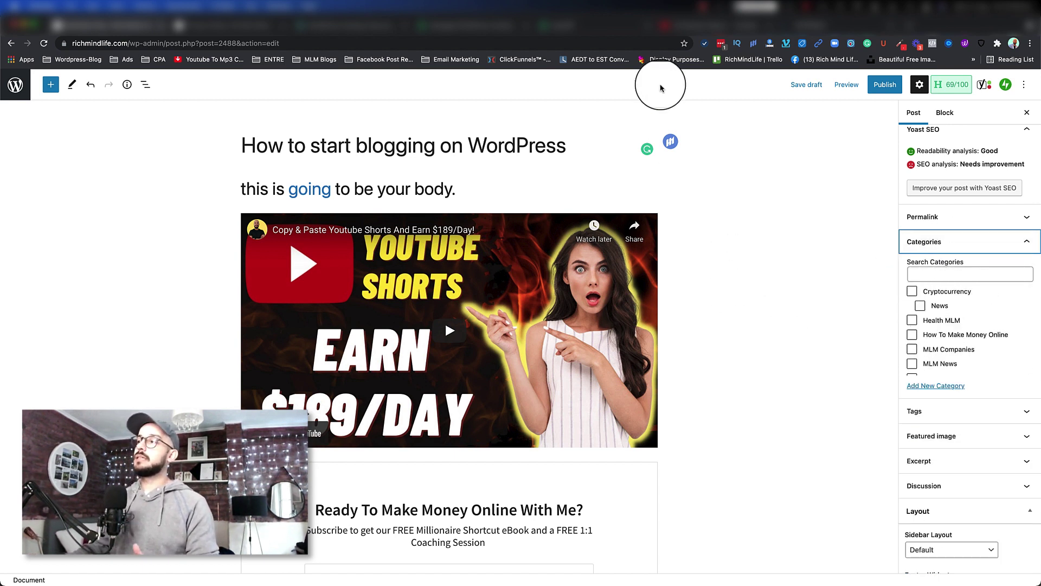
Step: Switch to the live site, dismiss the share popup and find the Categories list in the Privacy Policy page's sidebar
click(200, 25)
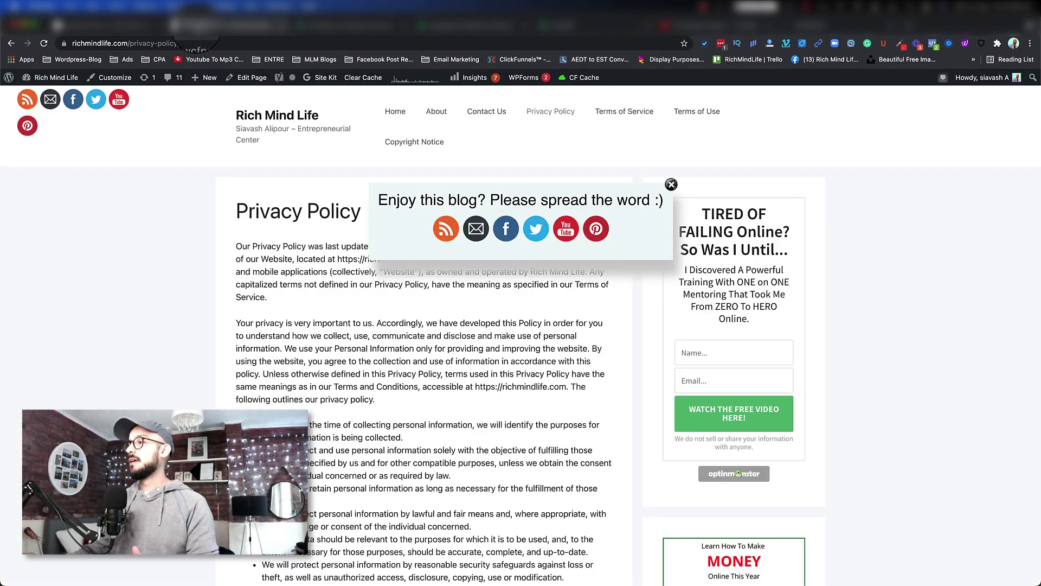
click(671, 186)
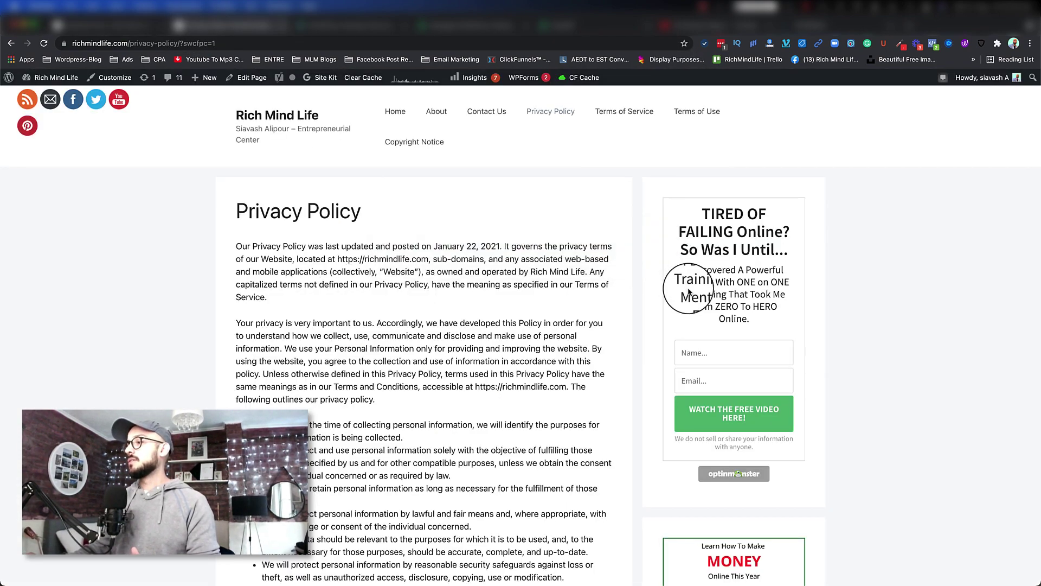
scroll(694, 323, down, 15)
scroll(701, 325, down, 6)
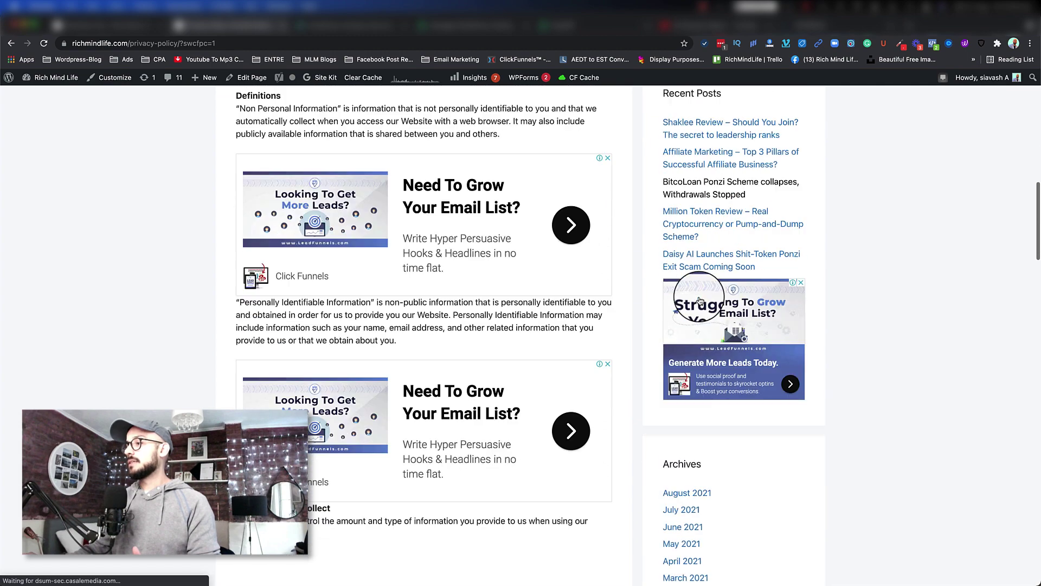
scroll(687, 406, down, 4)
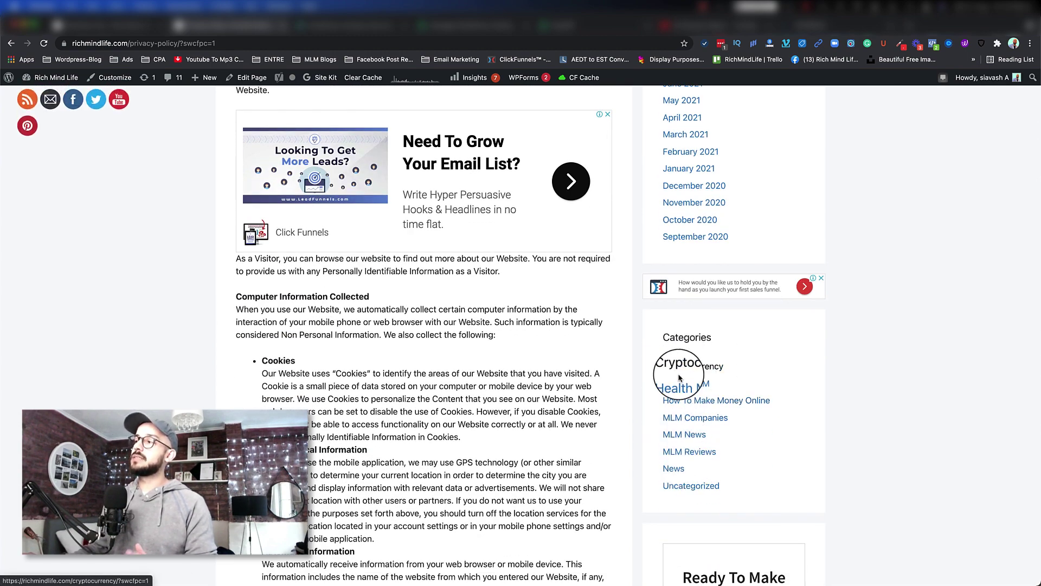
Step: Open the How To Make Money Online category and browse the posts filed under it
click(695, 406)
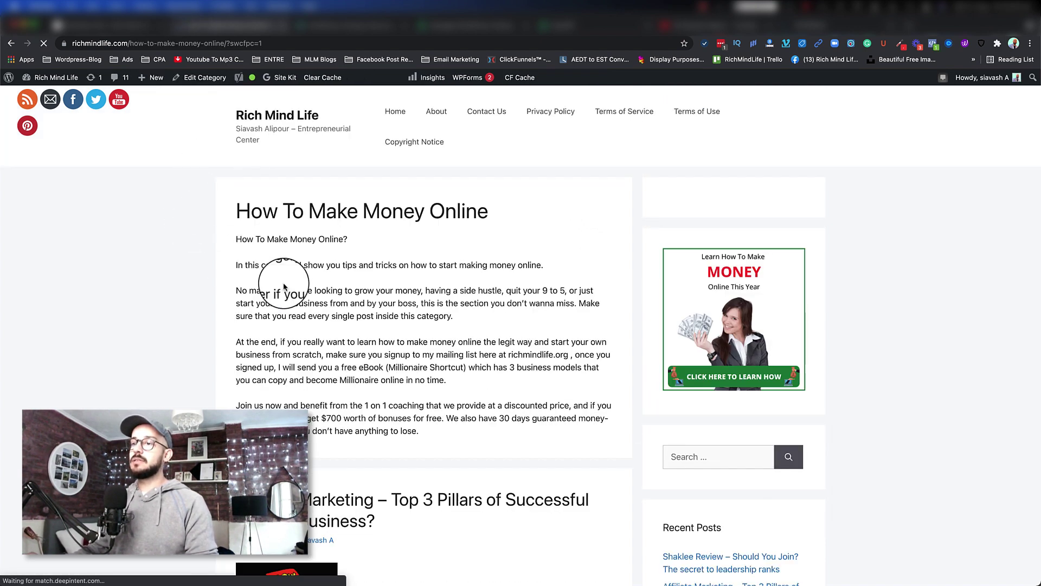
scroll(316, 223, down, 6)
scroll(286, 347, down, 8)
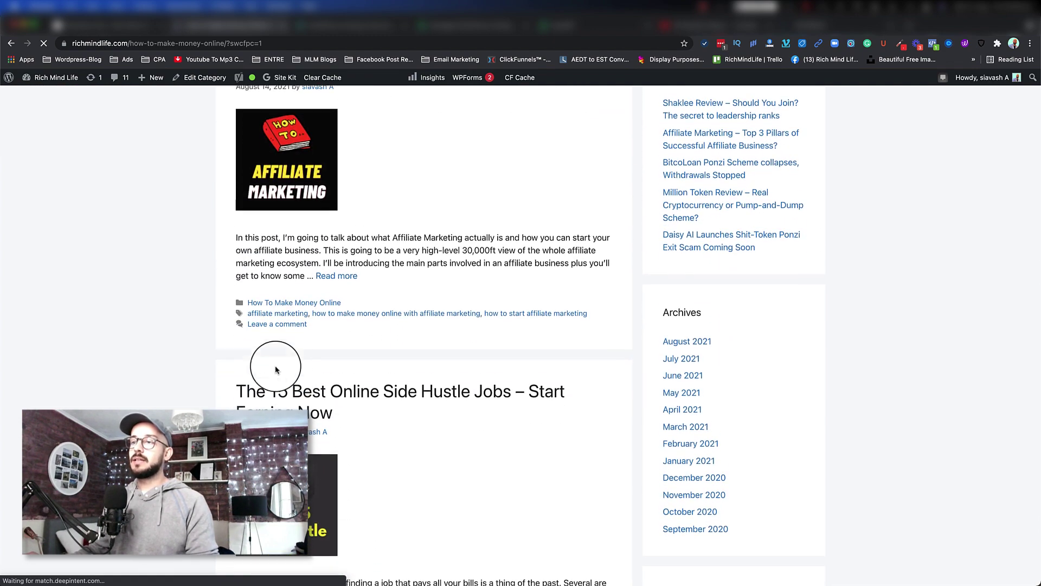
scroll(294, 300, down, 10)
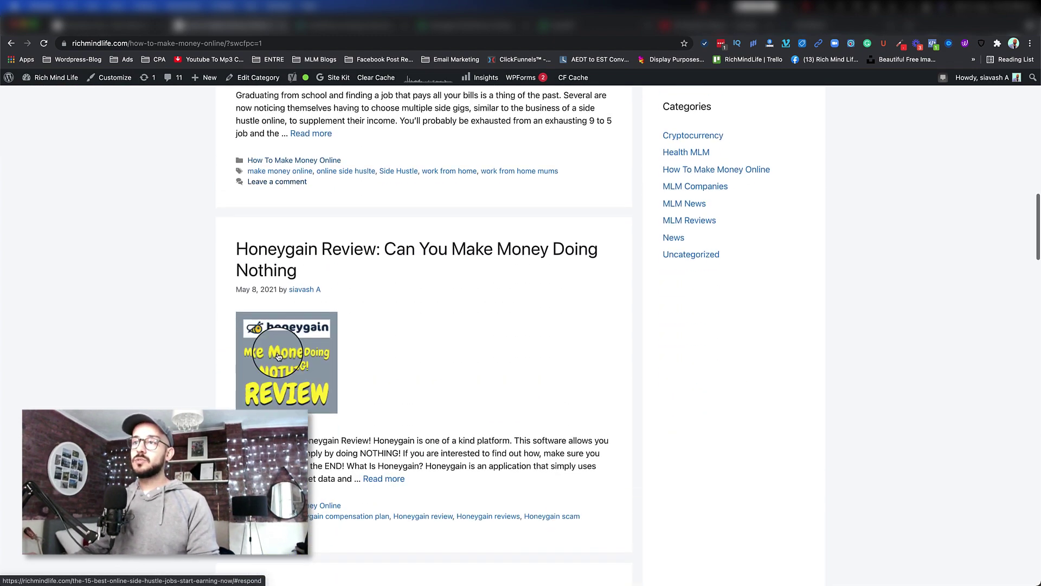
scroll(366, 340, down, 1)
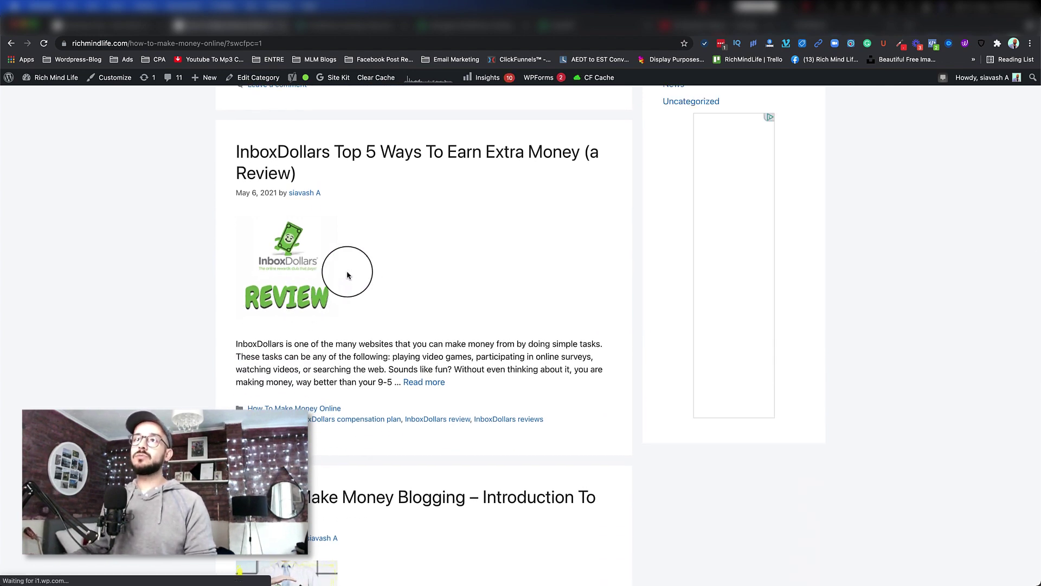
Step: Return to the post editor, look through the post's Tags section, collapse it and expand the Featured image section
scroll(360, 263, down, 1)
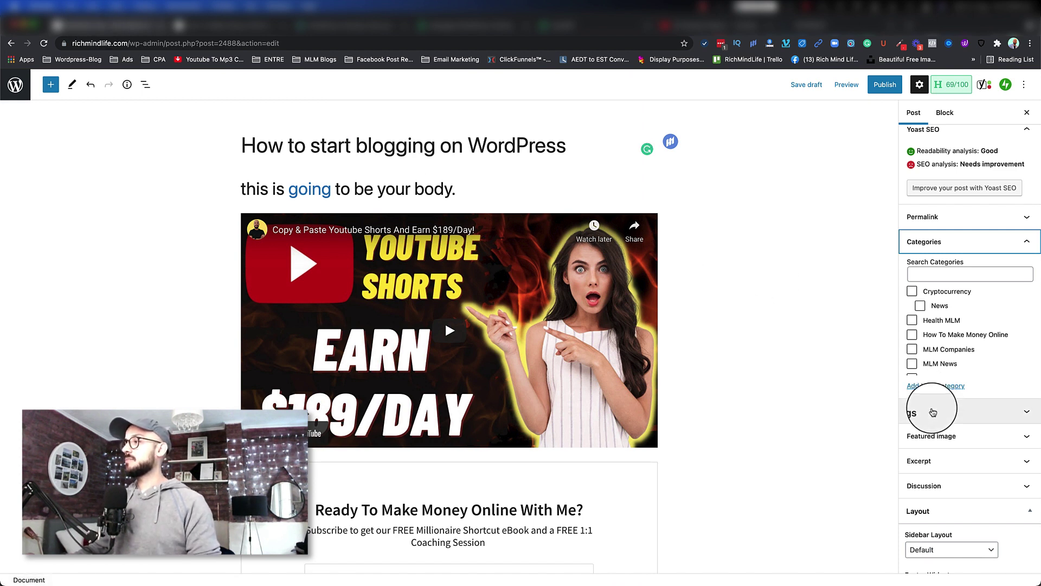
click(933, 413)
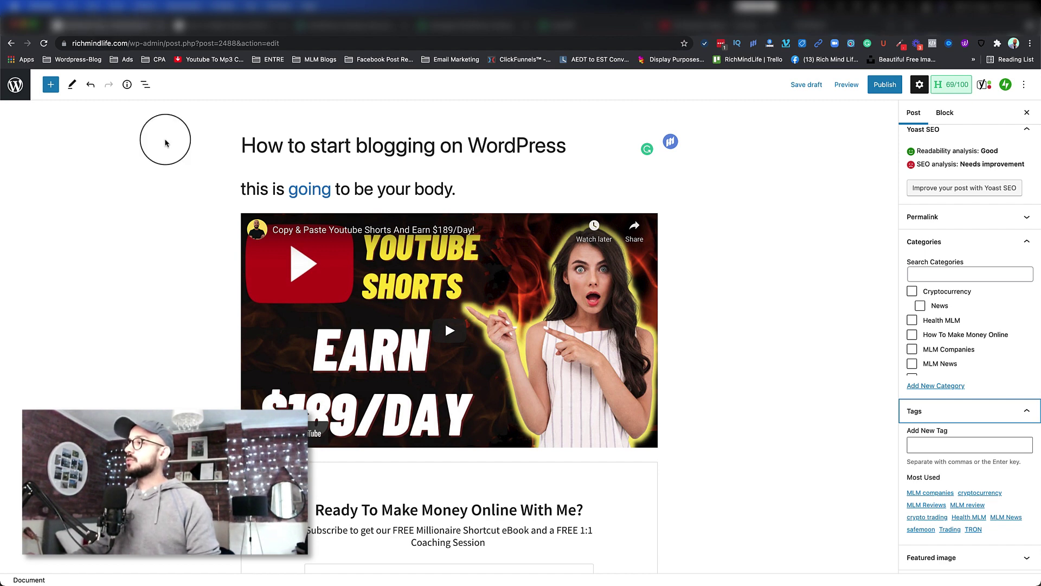
click(1023, 411)
scroll(973, 401, down, 2)
click(976, 377)
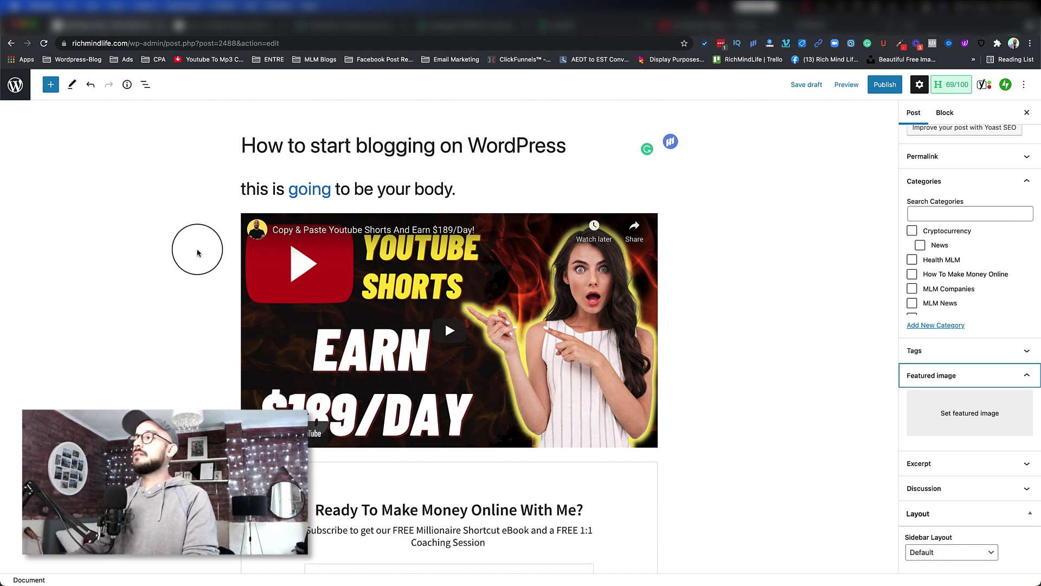
Step: Switch to the live category page, dismiss the share popup and look at the featured image of the InboxDollars review
click(225, 25)
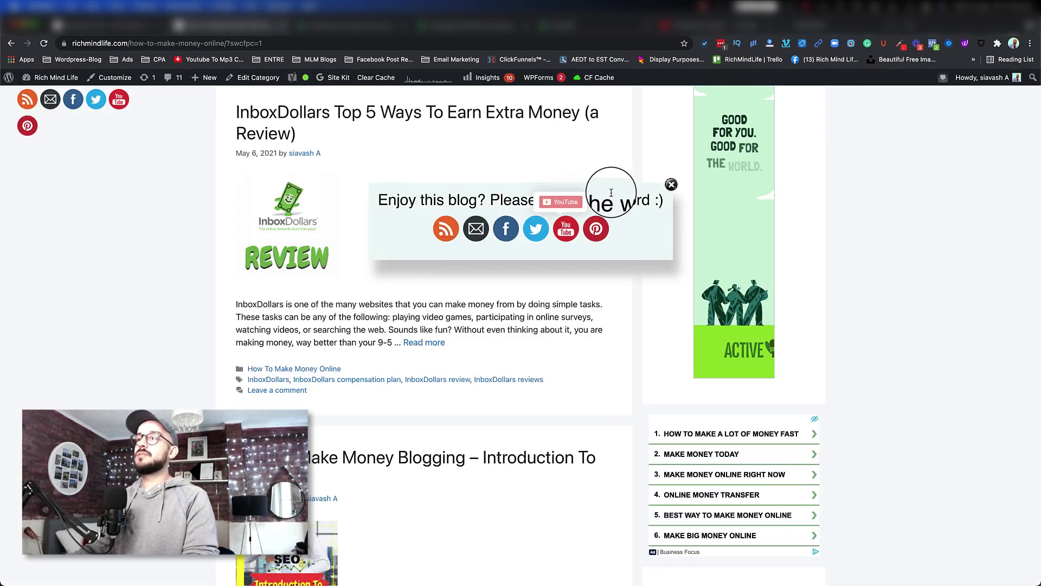
click(671, 185)
scroll(341, 275, up, 2)
scroll(341, 274, up, 1)
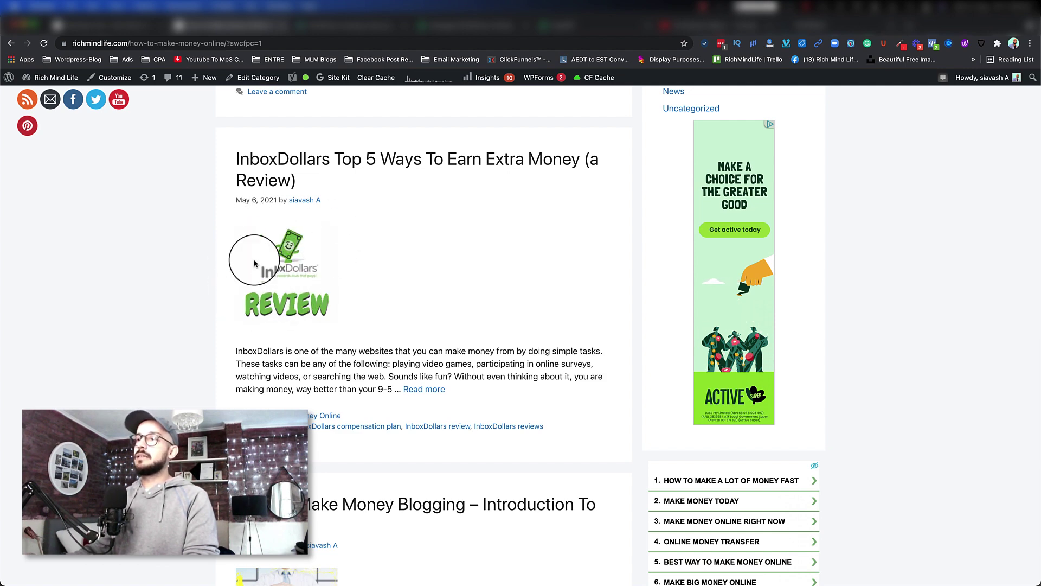
Step: Return to the post editor and examine the Google preview in the Yoast SEO section below the content
click(123, 25)
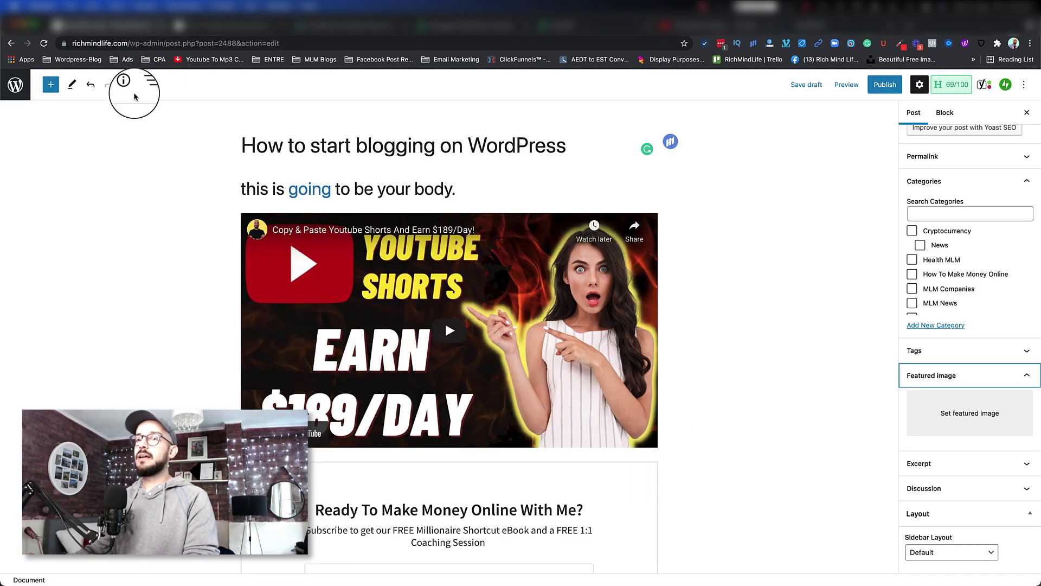
scroll(205, 360, down, 15)
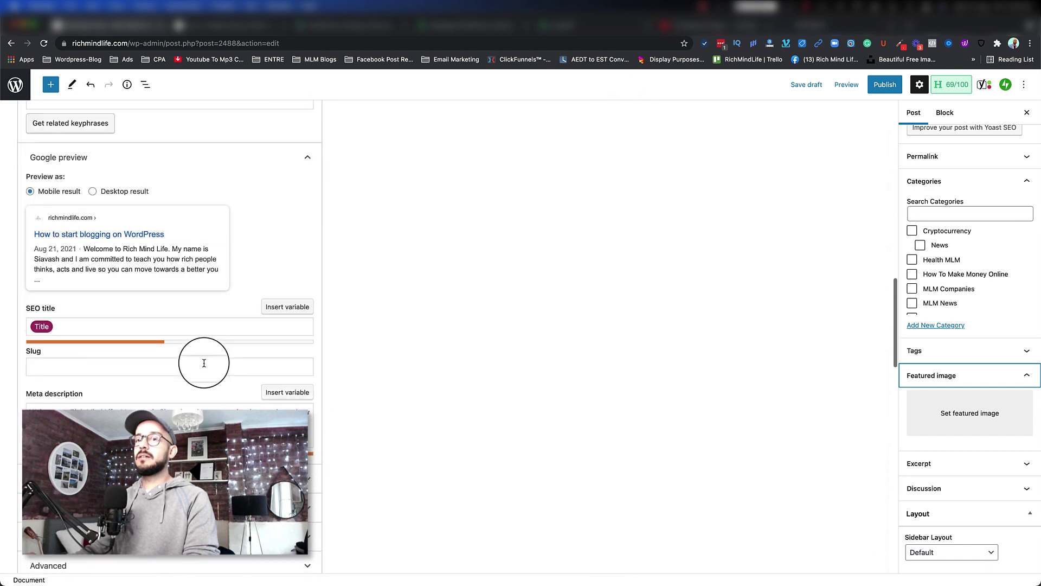
scroll(204, 363, up, 2)
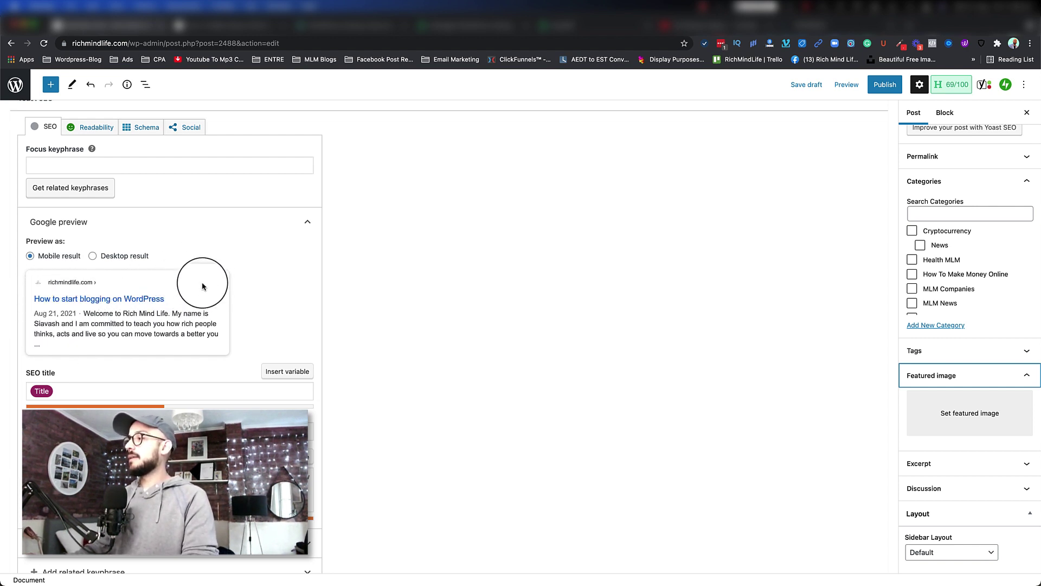
Step: Set the "Antares Exit Scam!" image from the Media Library as the post's featured image
click(921, 418)
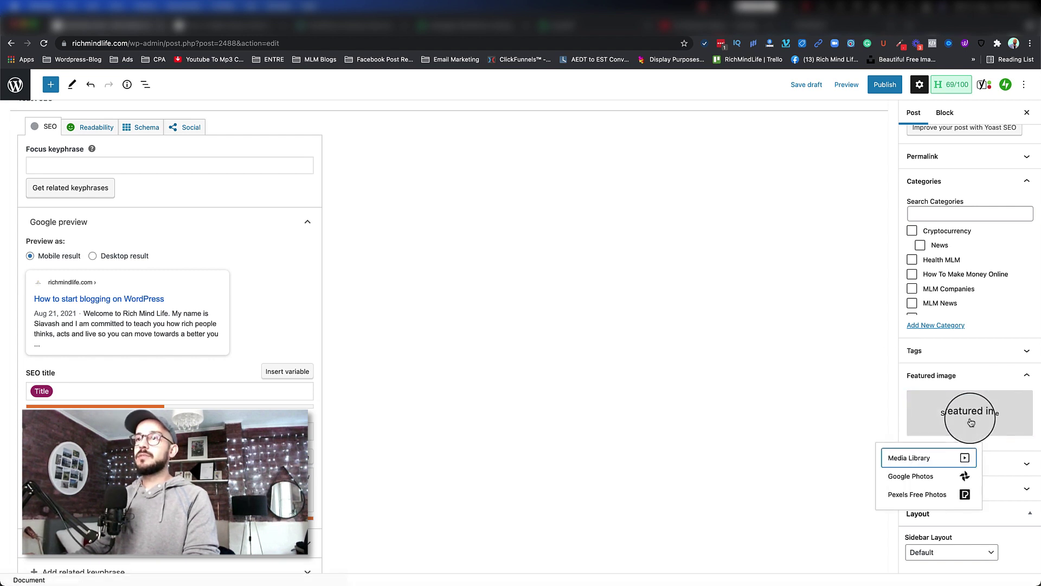
click(920, 454)
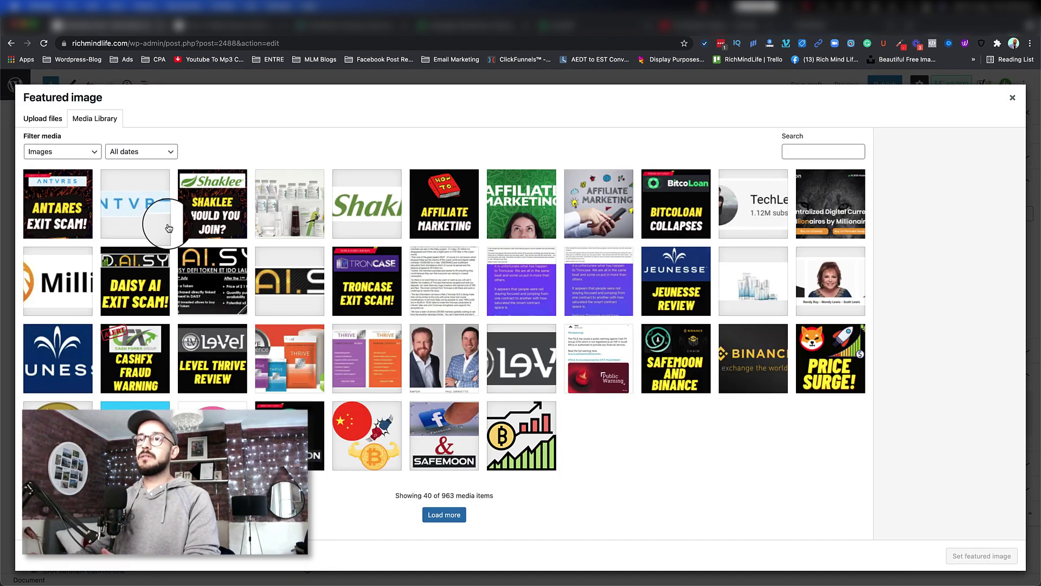
click(69, 217)
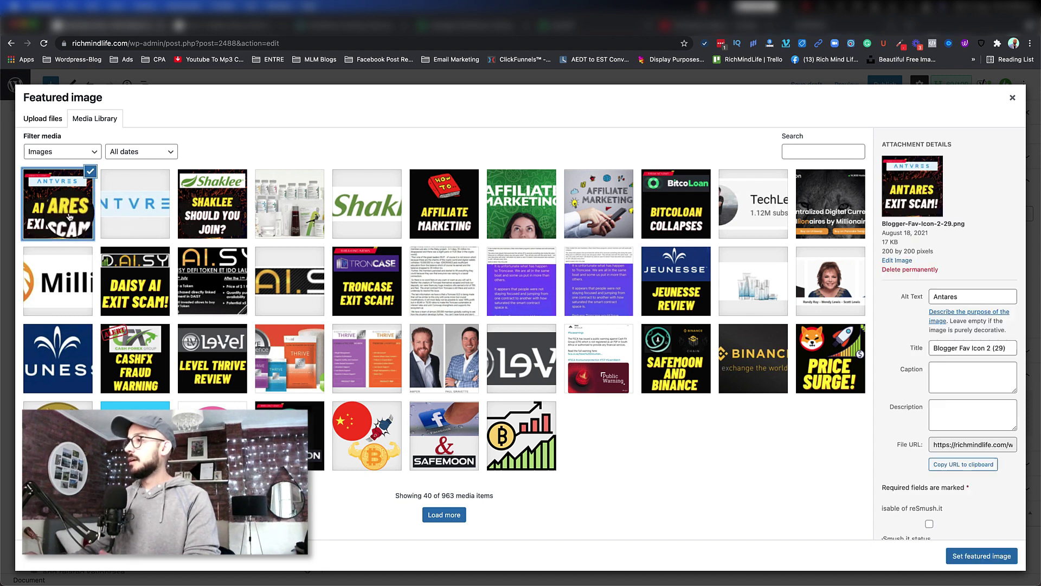
click(995, 559)
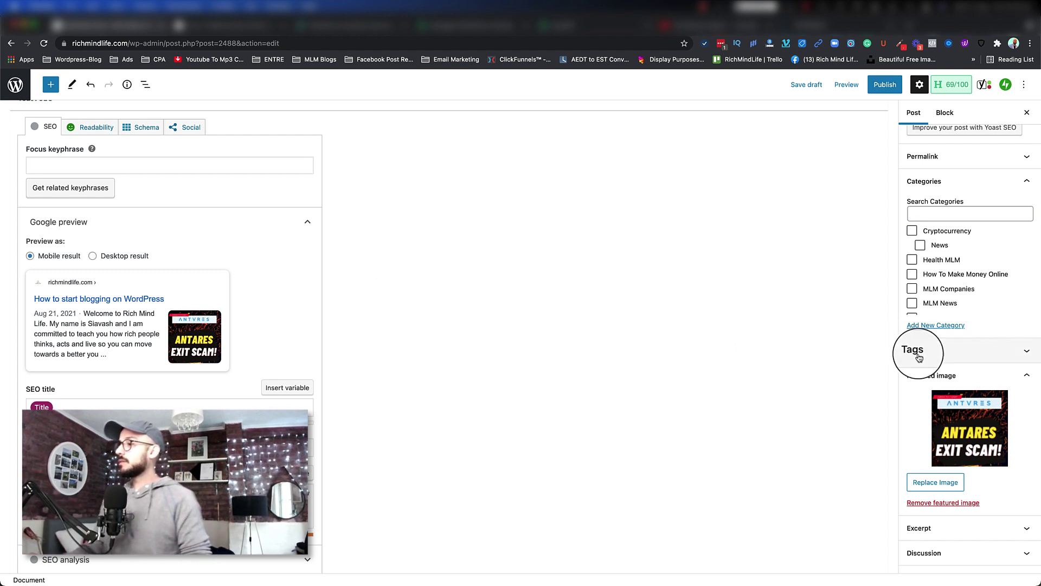
Step: Review the post's settings from layout up to status and visibility, and highlight the title at the top of the post
scroll(922, 349, down, 4)
scroll(929, 359, down, 4)
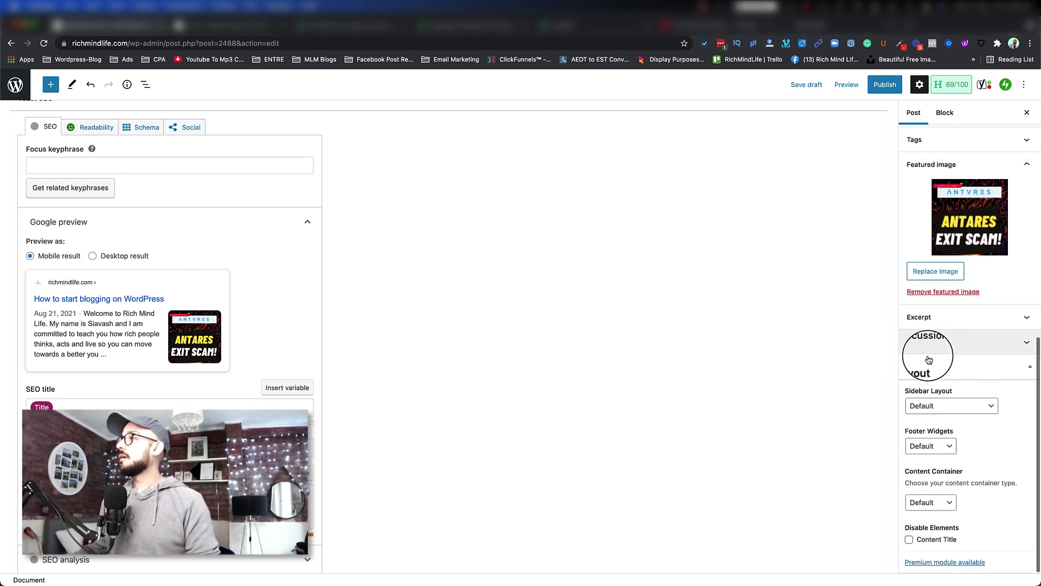
scroll(929, 359, up, 6)
scroll(929, 360, up, 12)
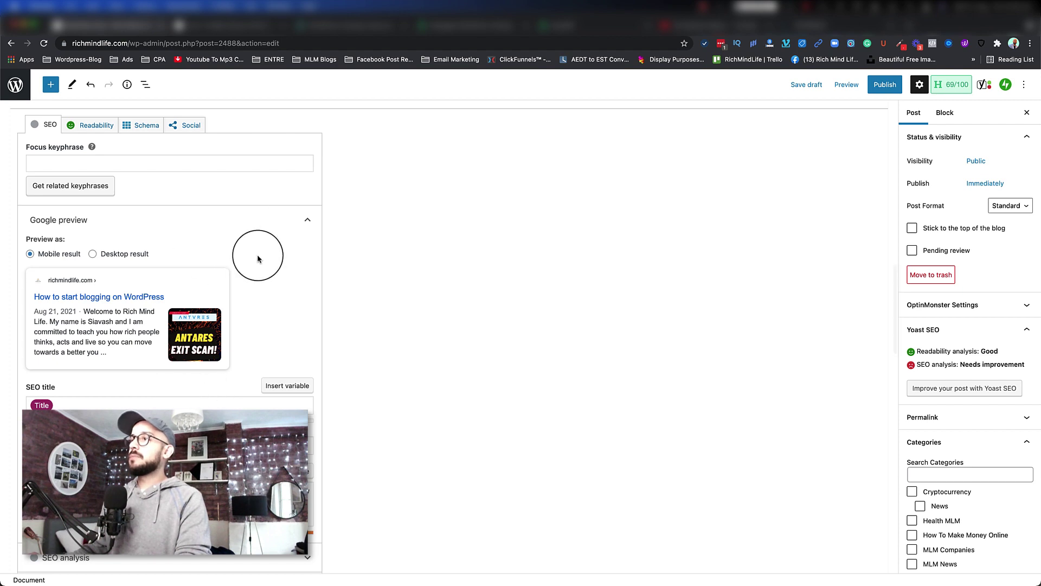
scroll(172, 293, up, 15)
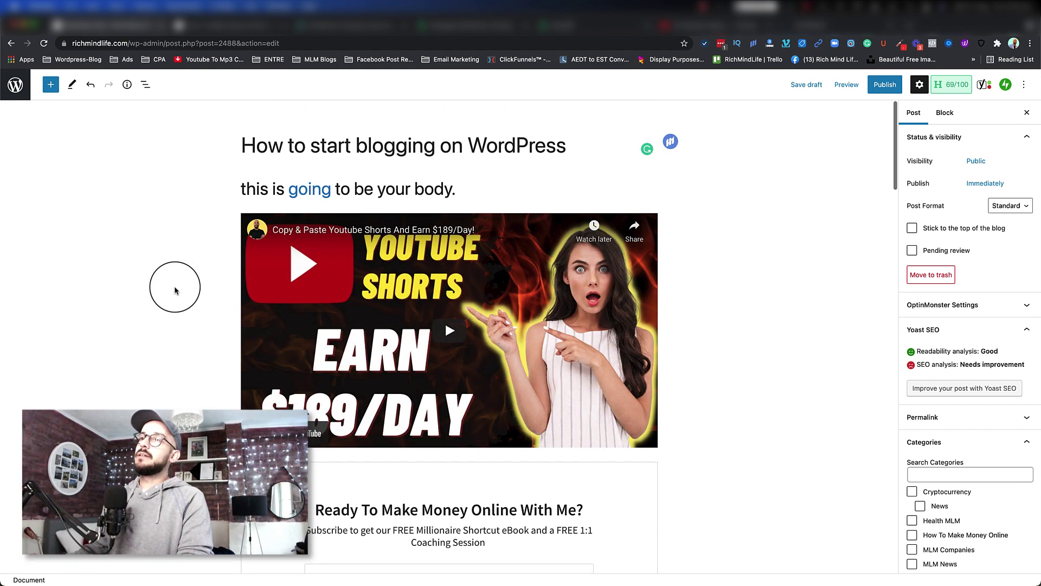
click(233, 149)
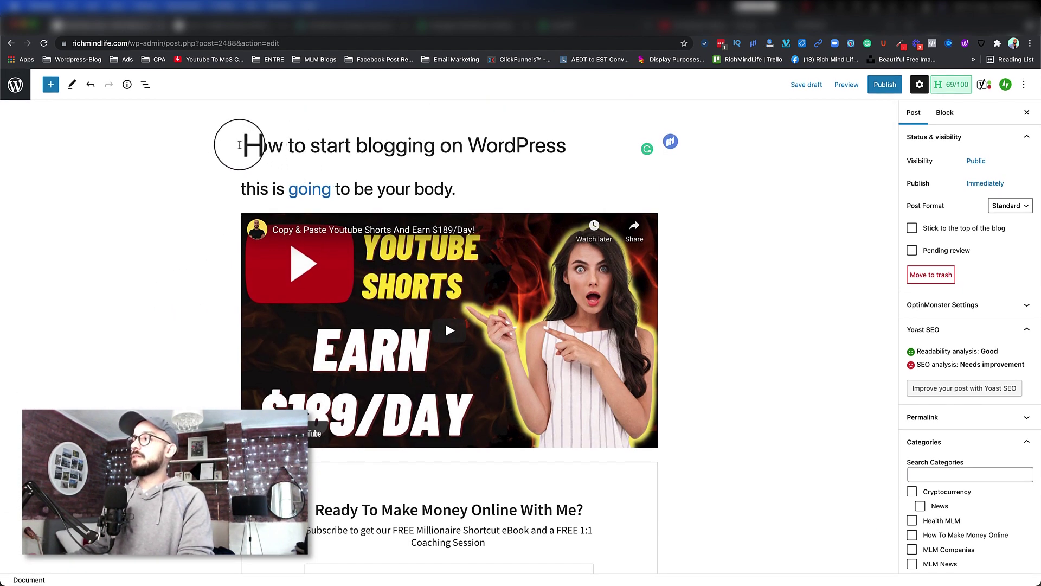
drag(242, 146, 564, 141)
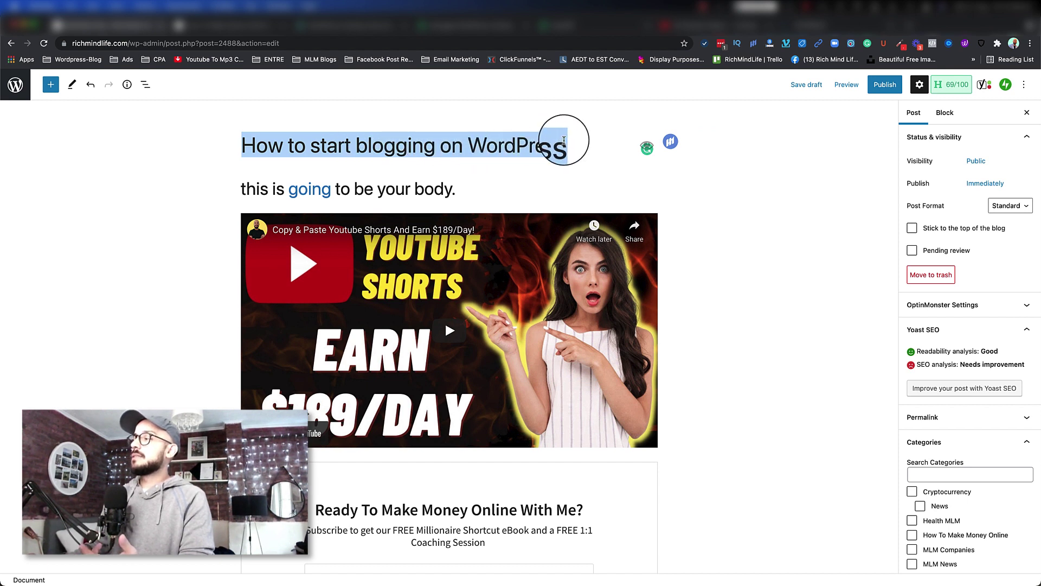
scroll(564, 140, down, 1)
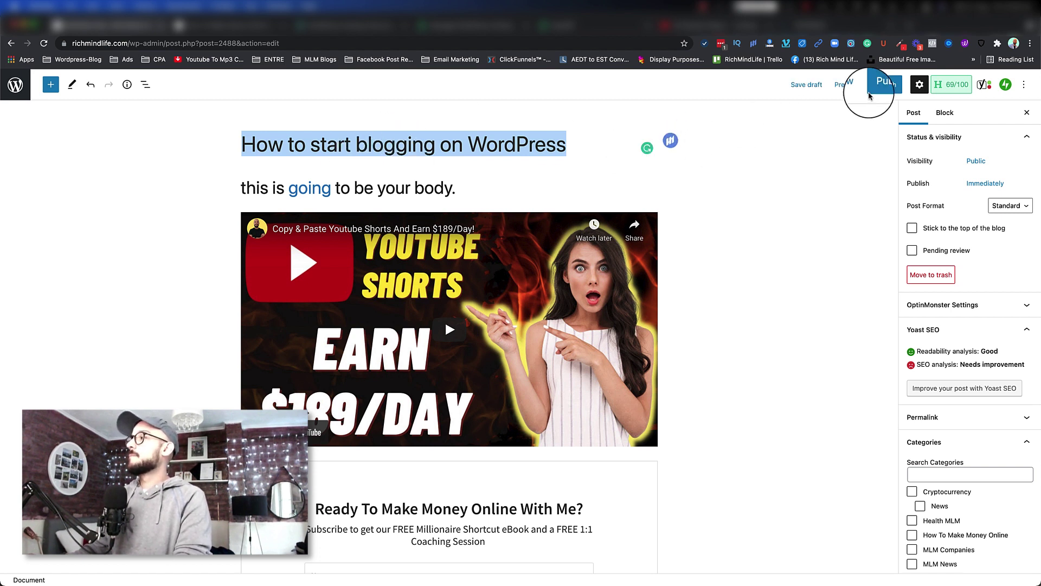
Step: Publish the "How to start blogging on WordPress" post, confirming it in the pre-publish checks
click(886, 85)
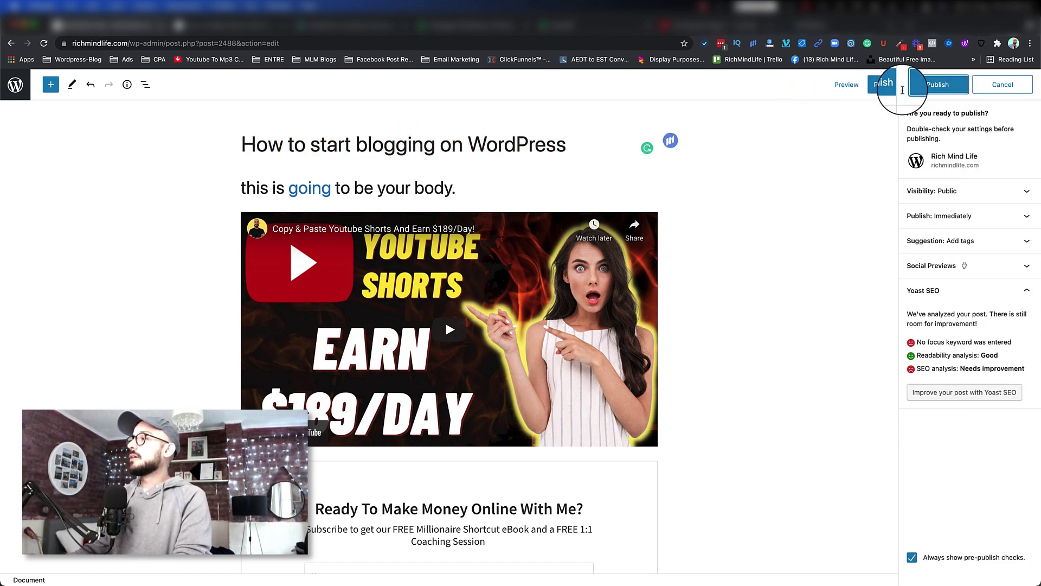
click(934, 85)
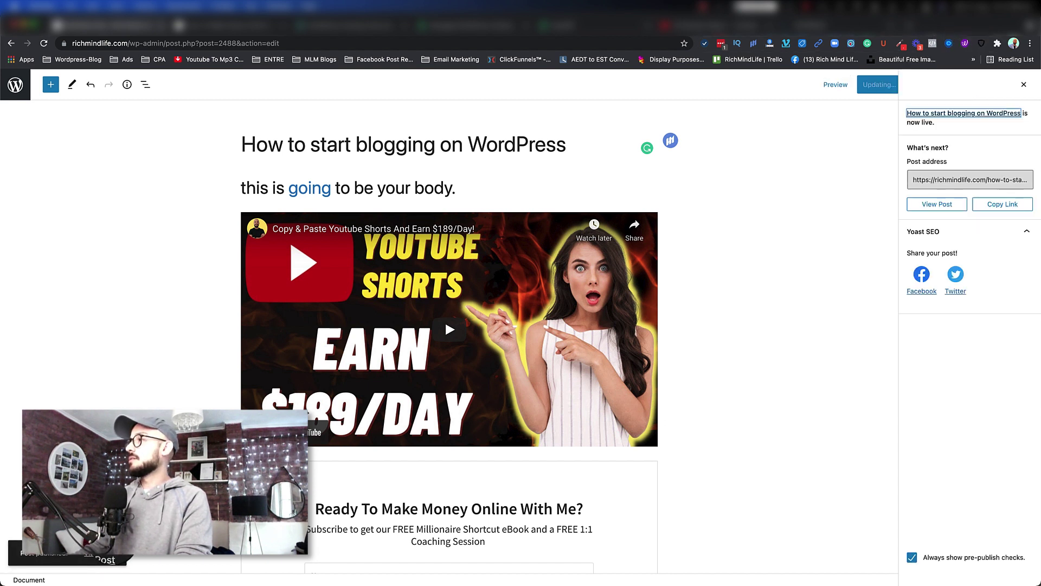
click(54, 556)
Step: Copy the published post's address and open it in a new browser tab to view the live post
drag(938, 187, 1030, 179)
key(super+c)
click(212, 43)
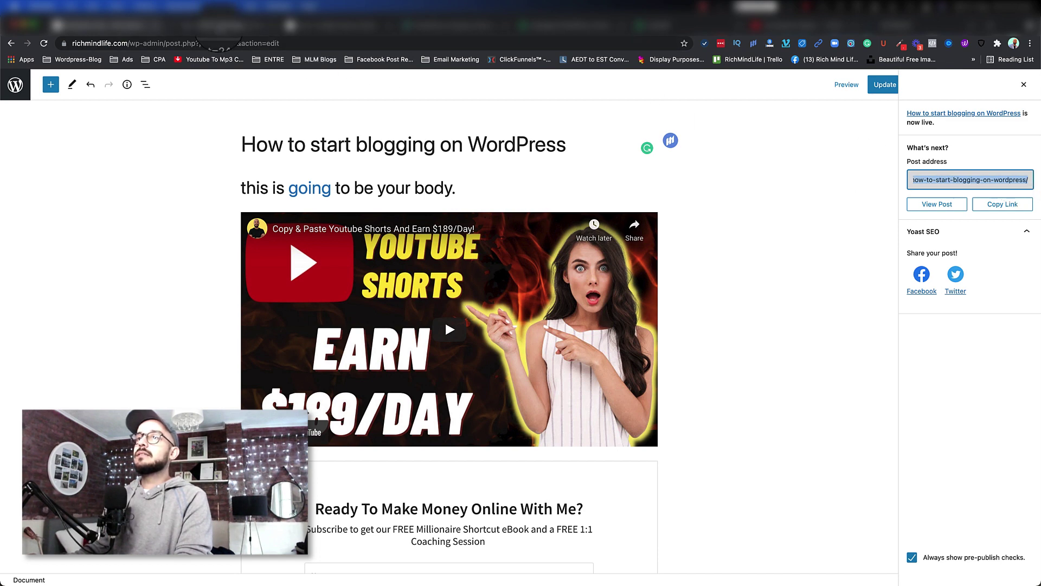
key(super+v)
key(Return)
click(212, 44)
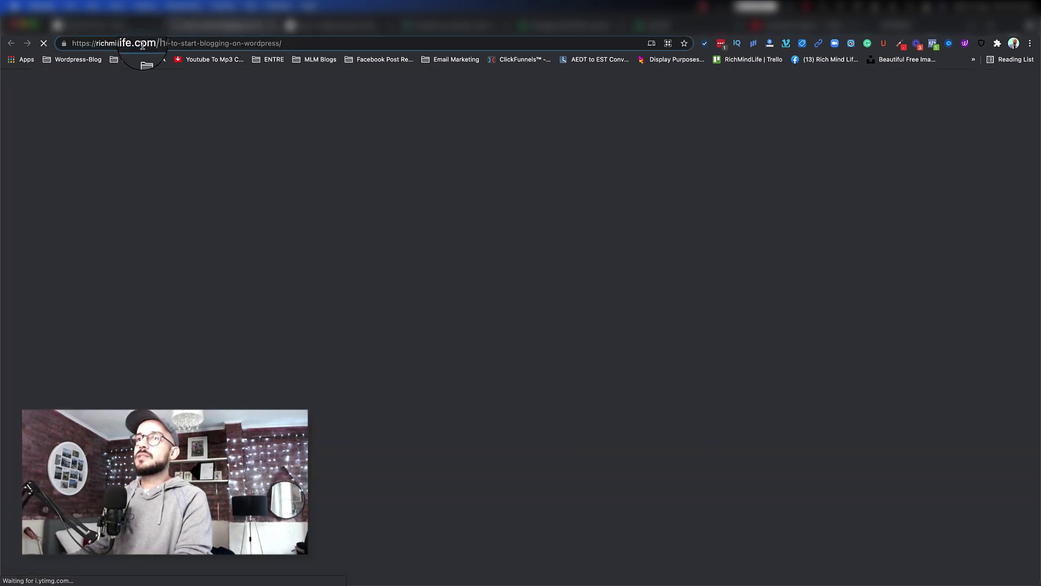
click(172, 44)
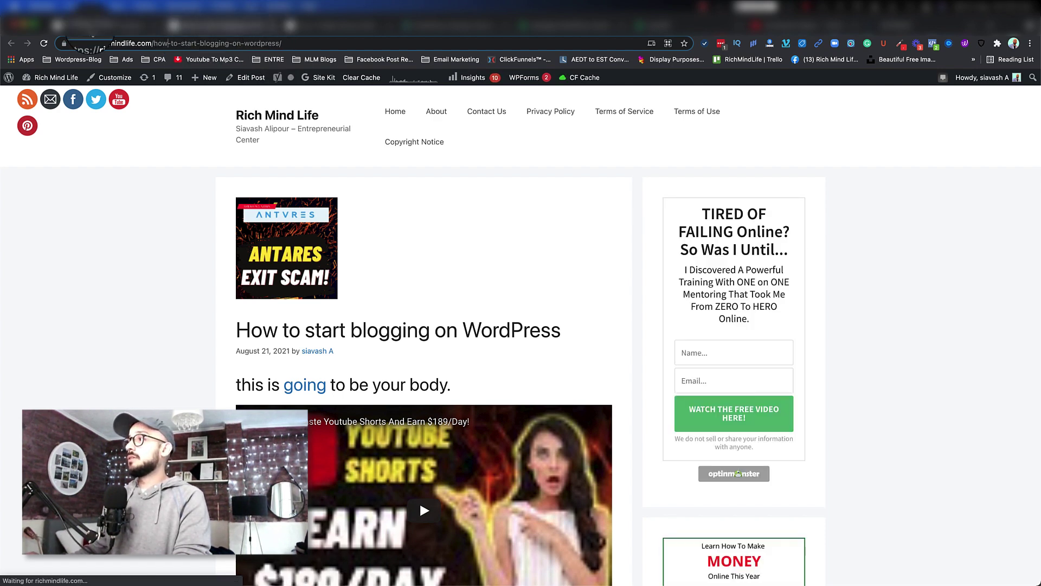
Step: Return to the post editor, close the post-publish panel and find the slug in the Yoast SEO section
click(98, 25)
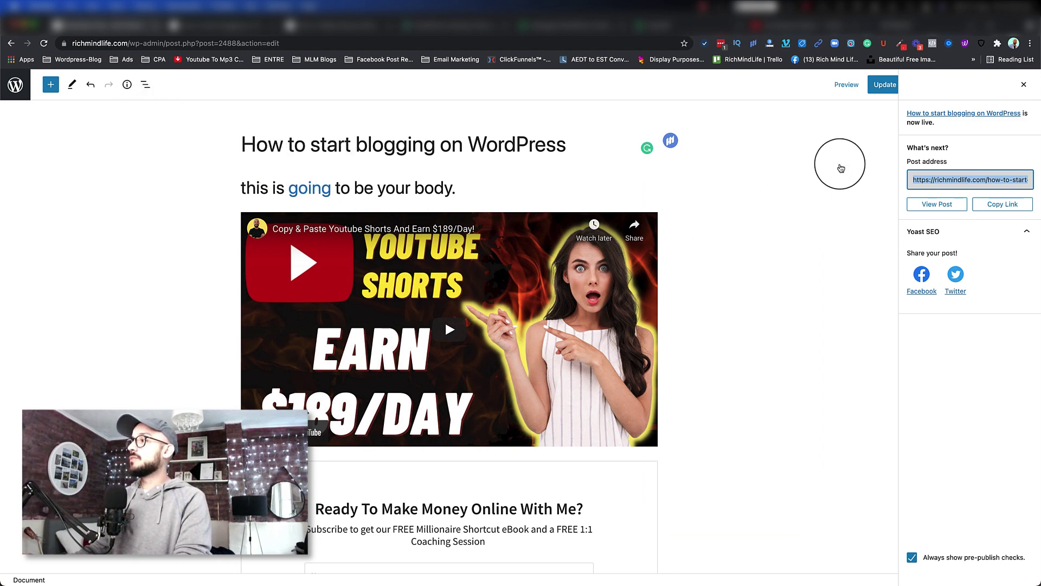
click(1029, 82)
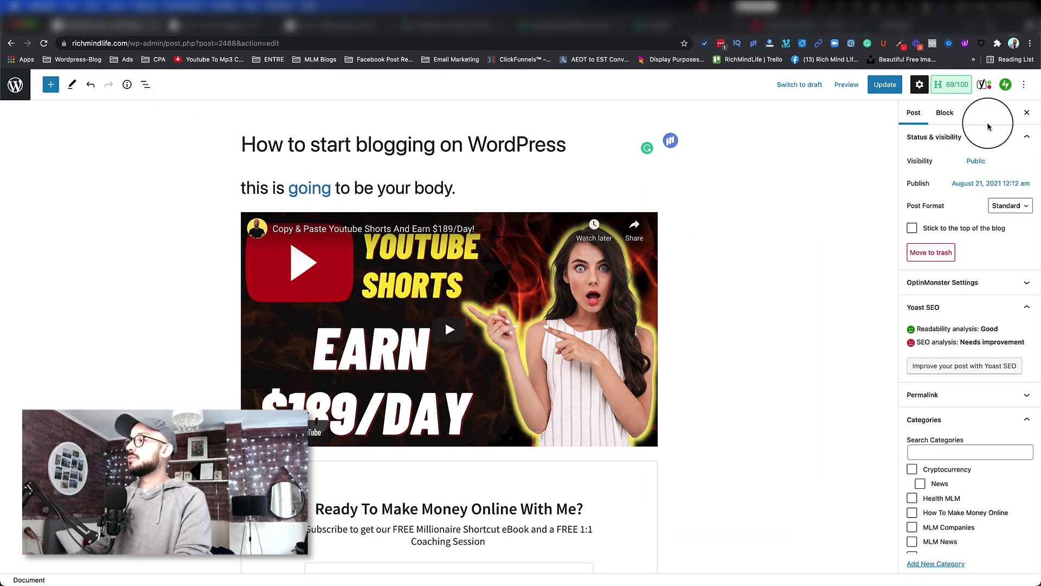
scroll(921, 246, down, 10)
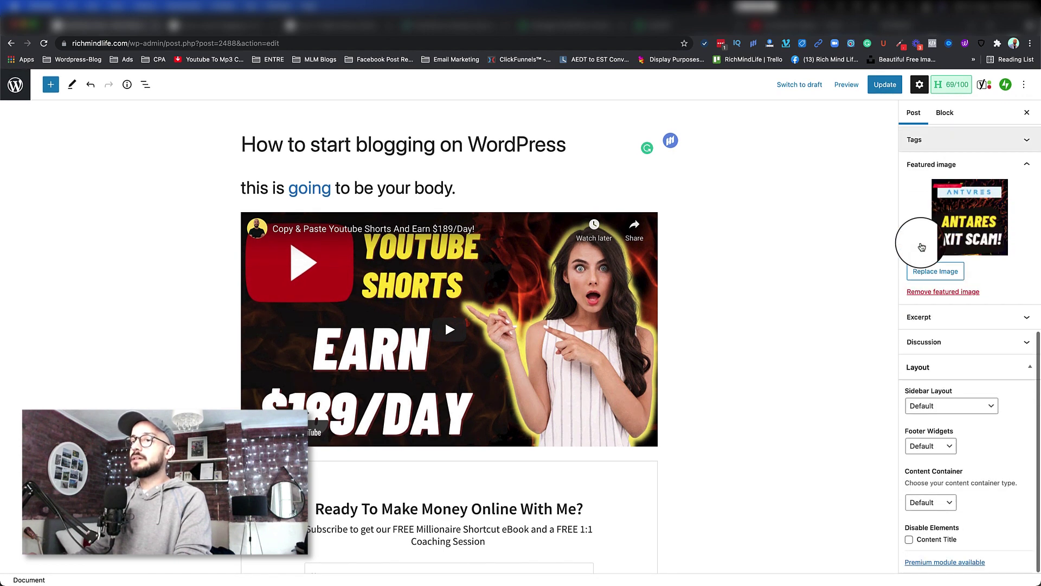
scroll(427, 366, down, 15)
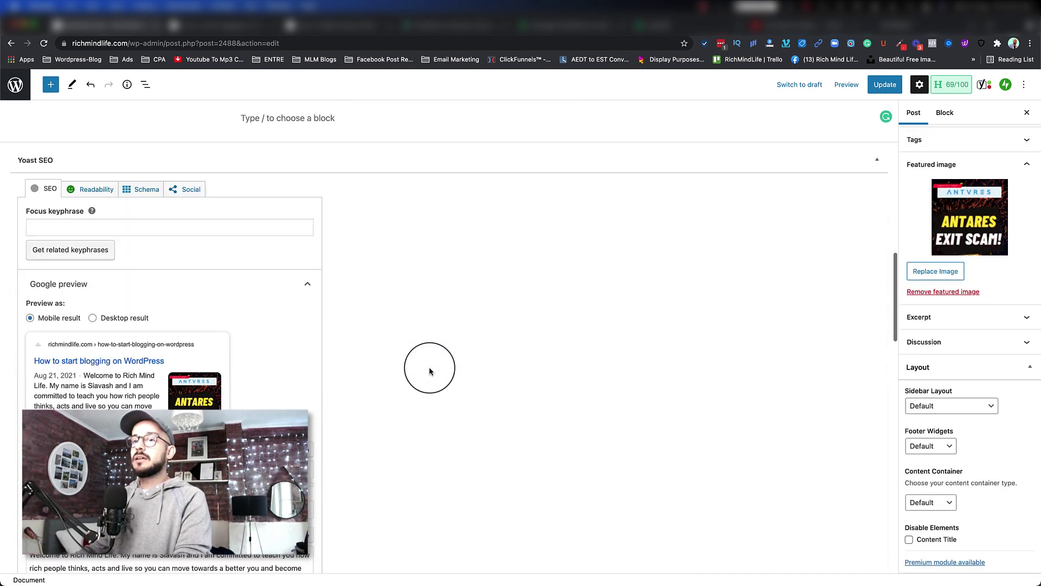
scroll(449, 336, down, 3)
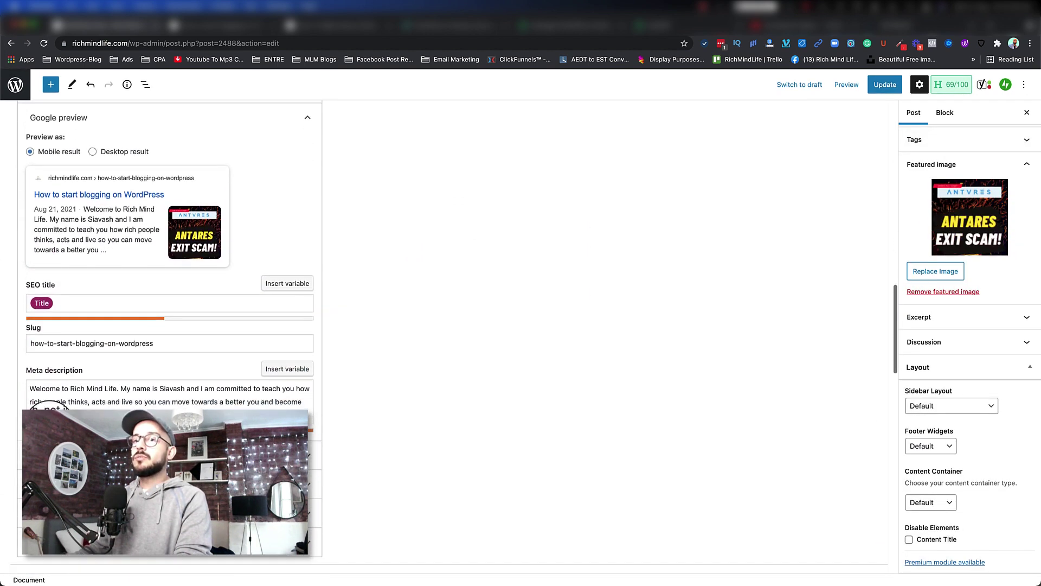
Step: Highlight the full slug in the Yoast SEO section and switch to the live post to compare its web address
drag(54, 344, 123, 344)
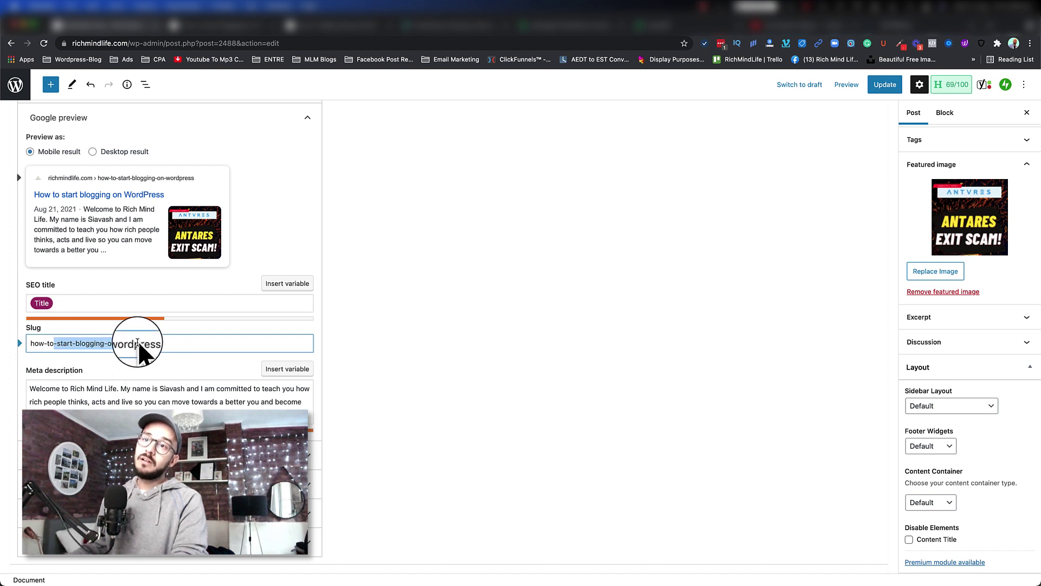
drag(166, 341, 27, 346)
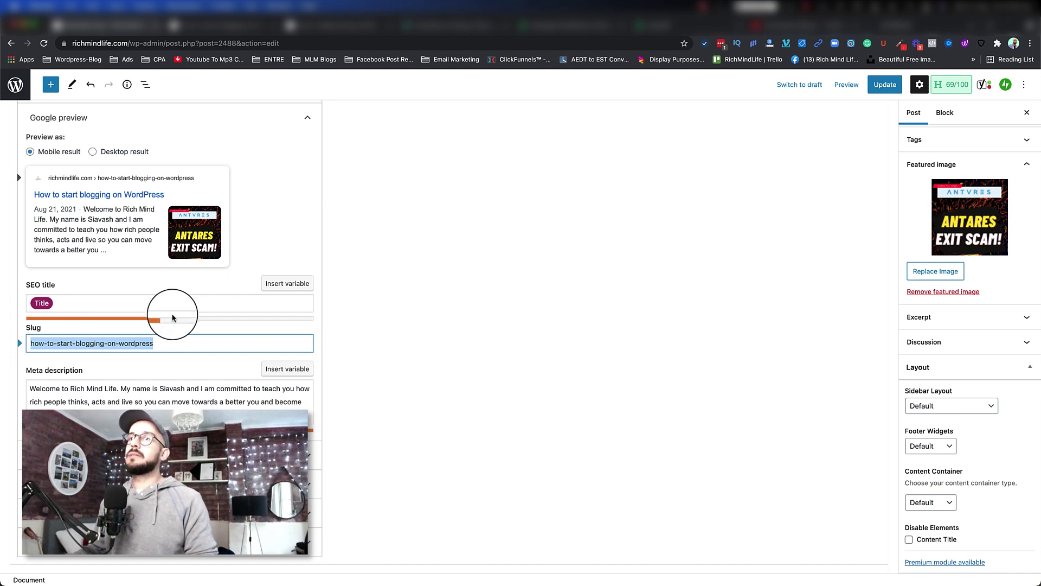
click(176, 25)
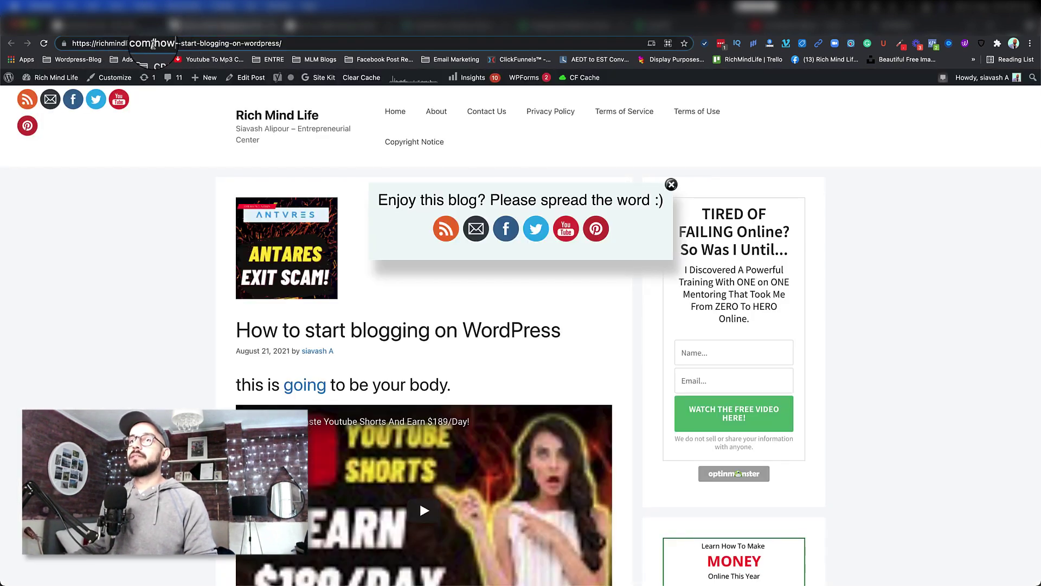